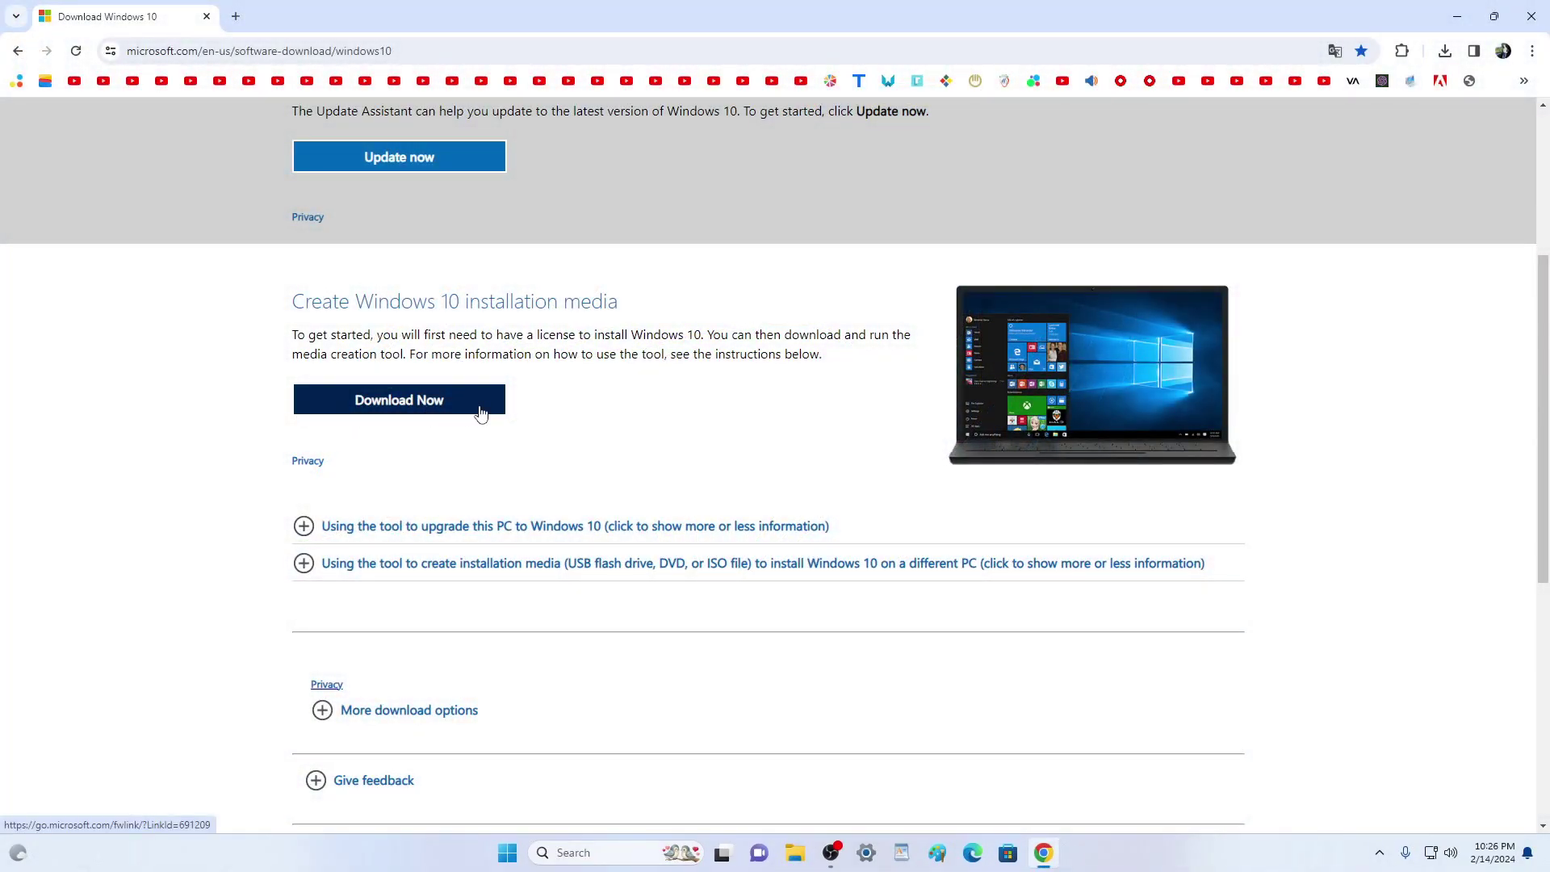
# Step: Download MediaCreationTool22H2.exe from the Windows 10 page, then minimize Chrome to the desktop
pyautogui.click(480, 412)
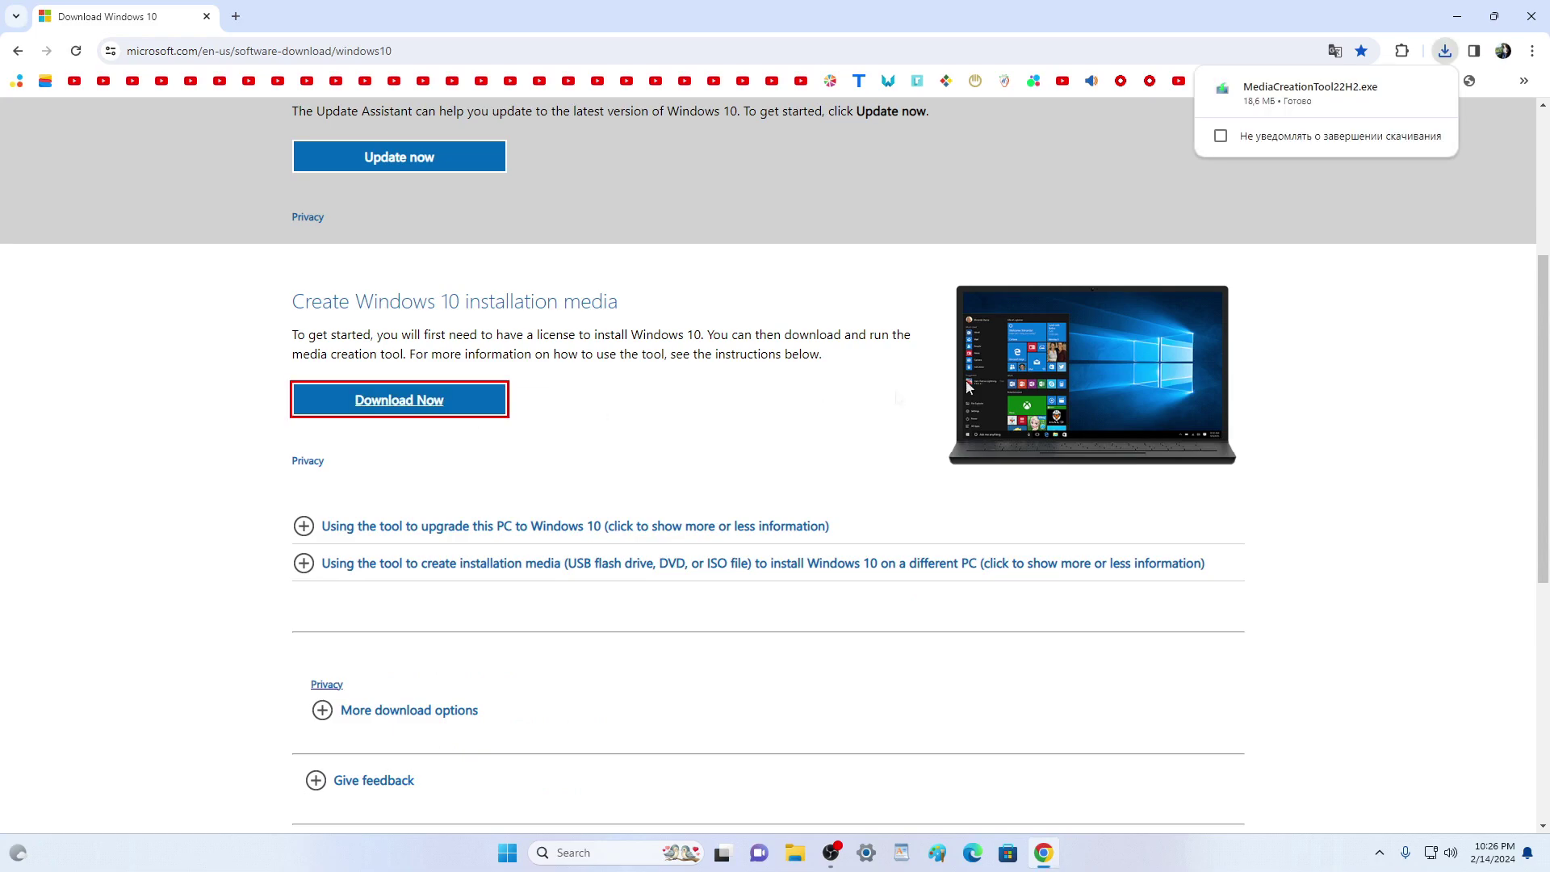
pyautogui.click(1458, 17)
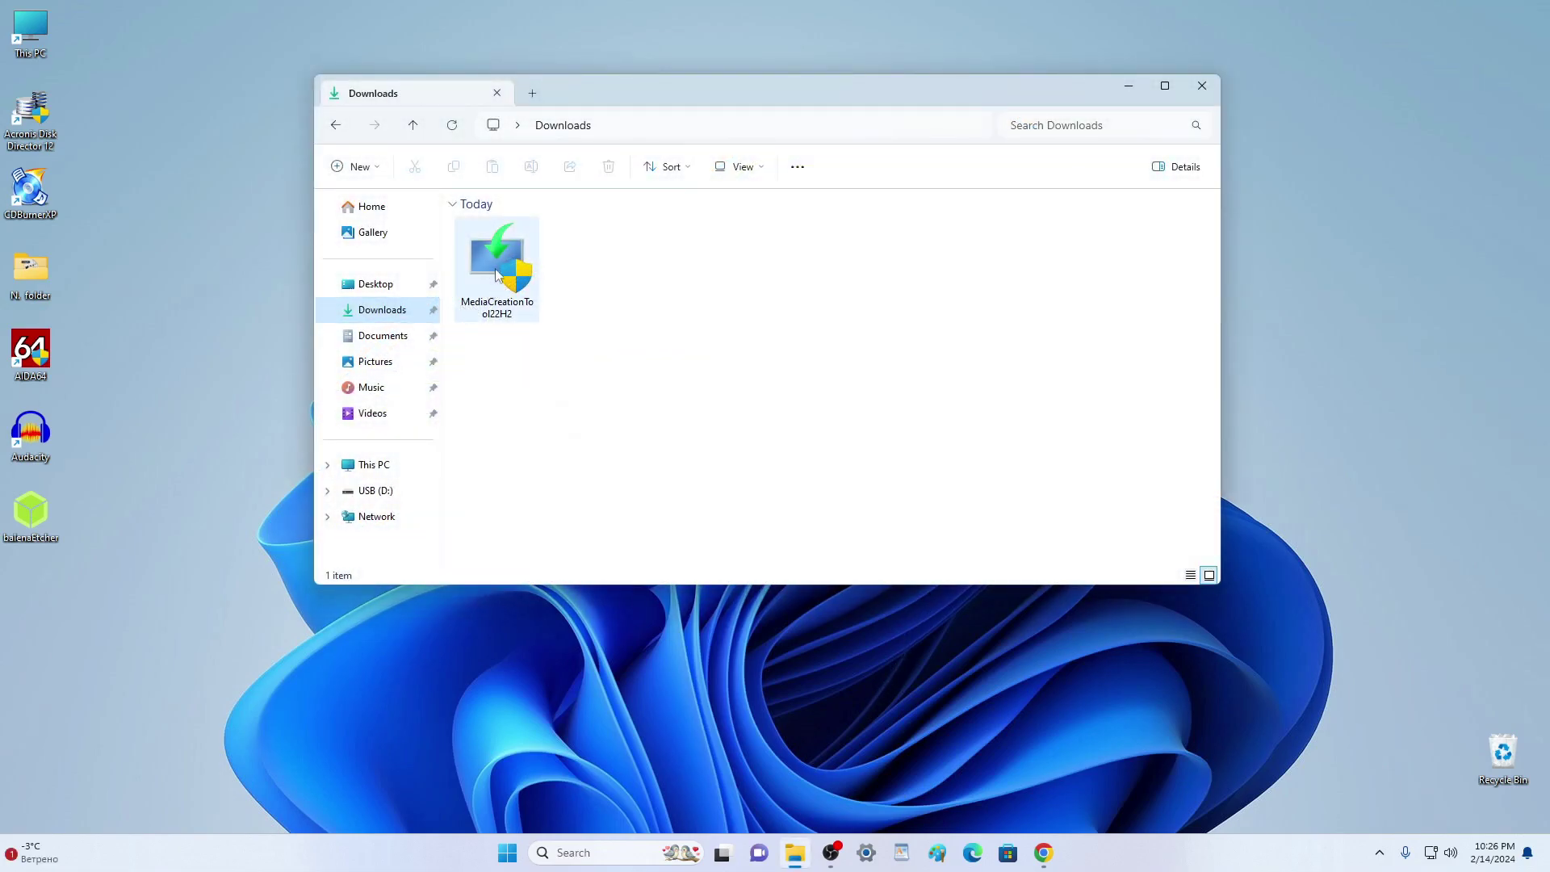
# Step: Launch MediaCreationTool22H2 from the Downloads folder and accept its license terms
pyautogui.click(500, 267)
pyautogui.doubleClick(501, 267)
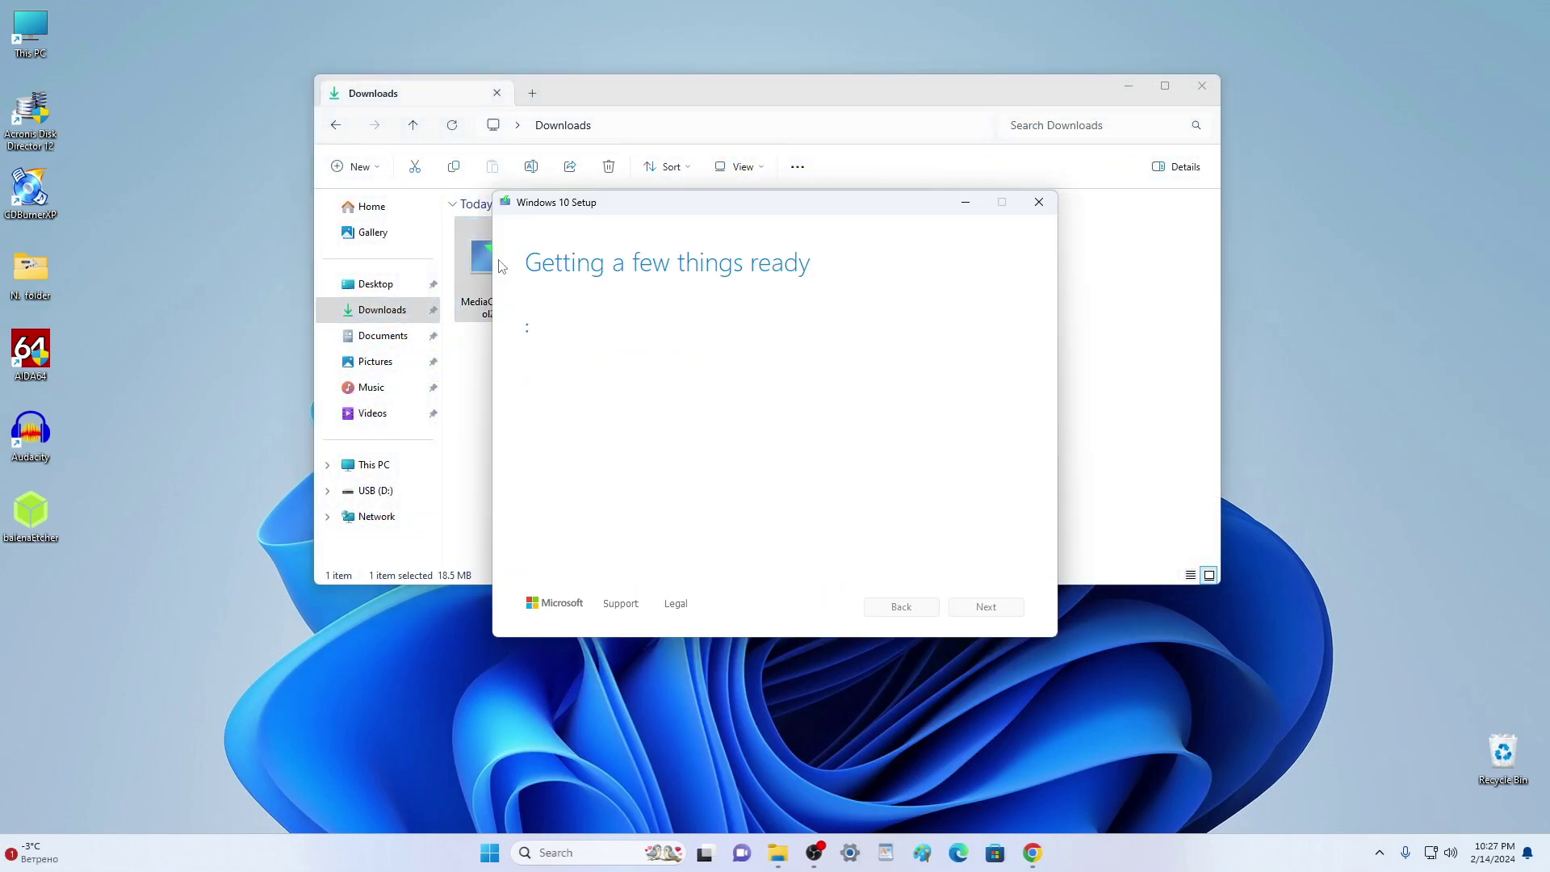
pyautogui.click(1202, 85)
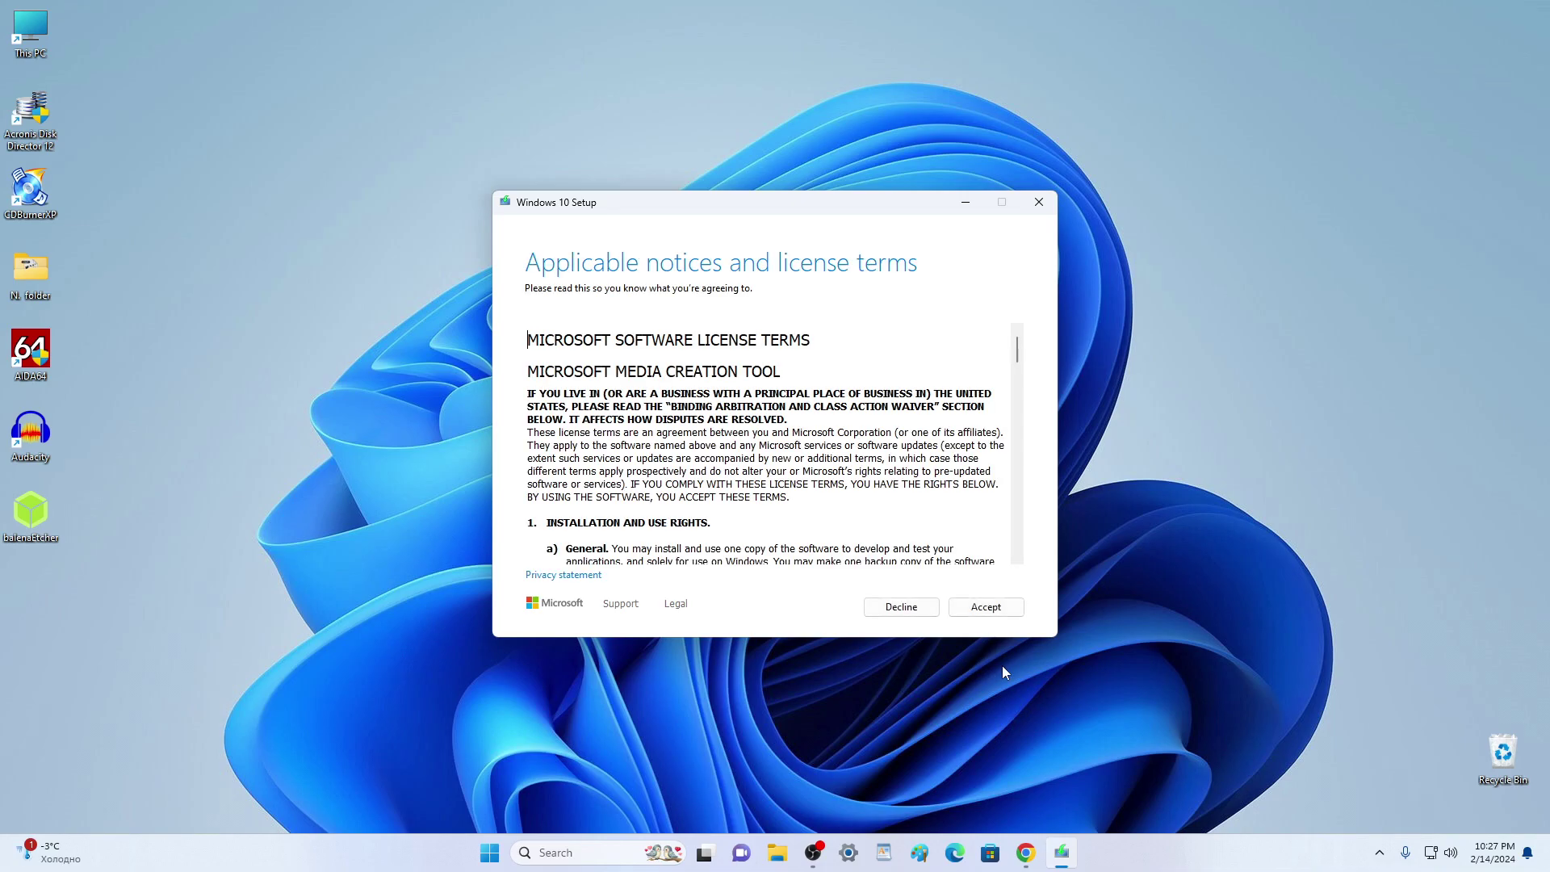
pyautogui.click(964, 614)
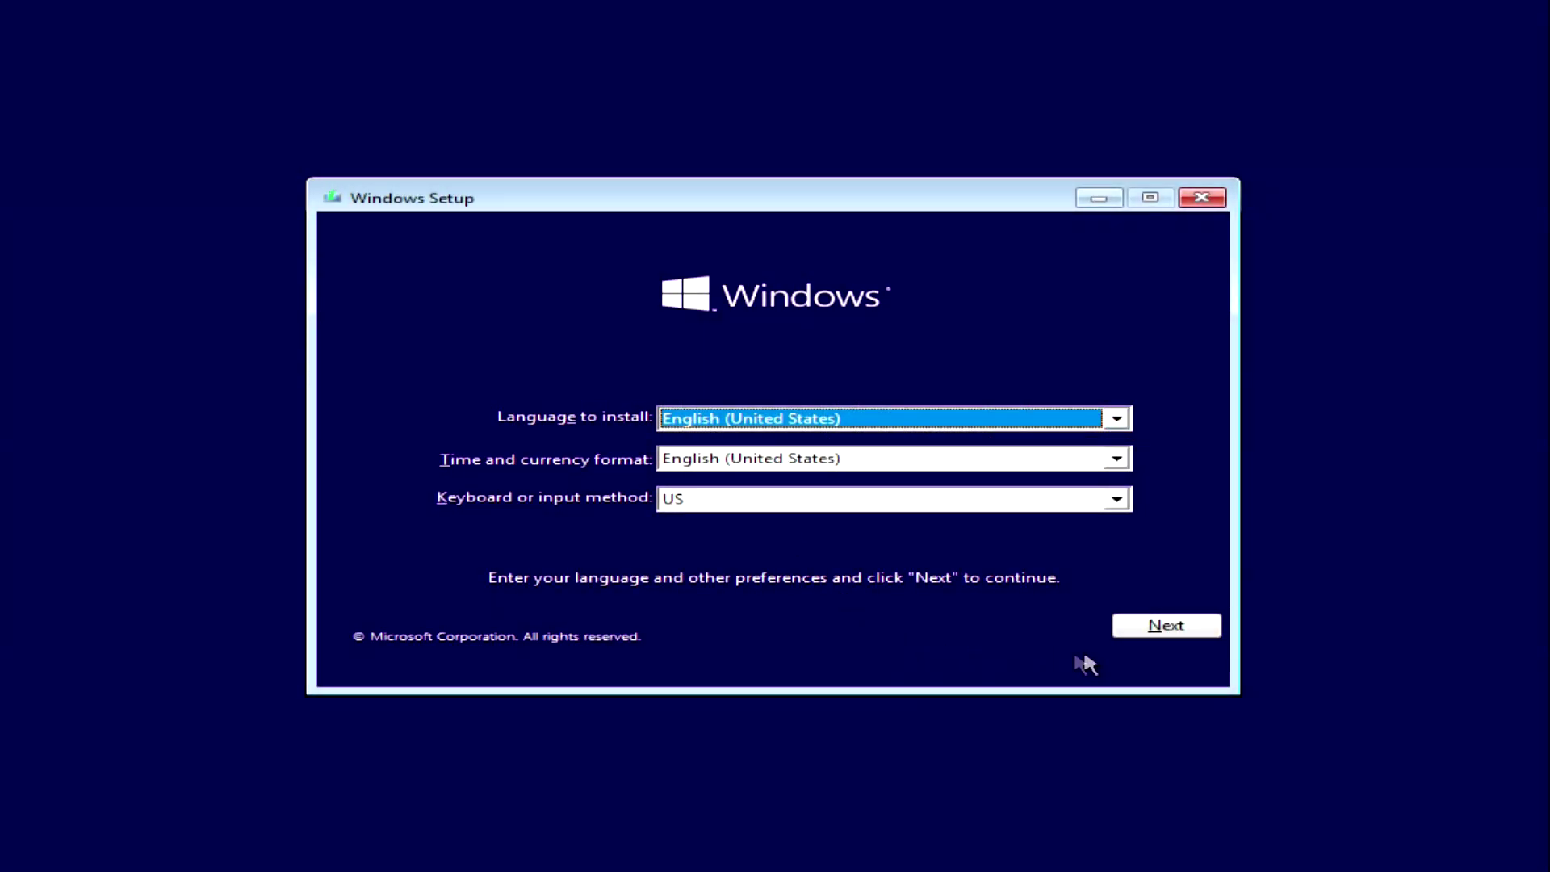
# Step: Confirm English language with US keyboard and start the Windows installation
pyautogui.click(1125, 631)
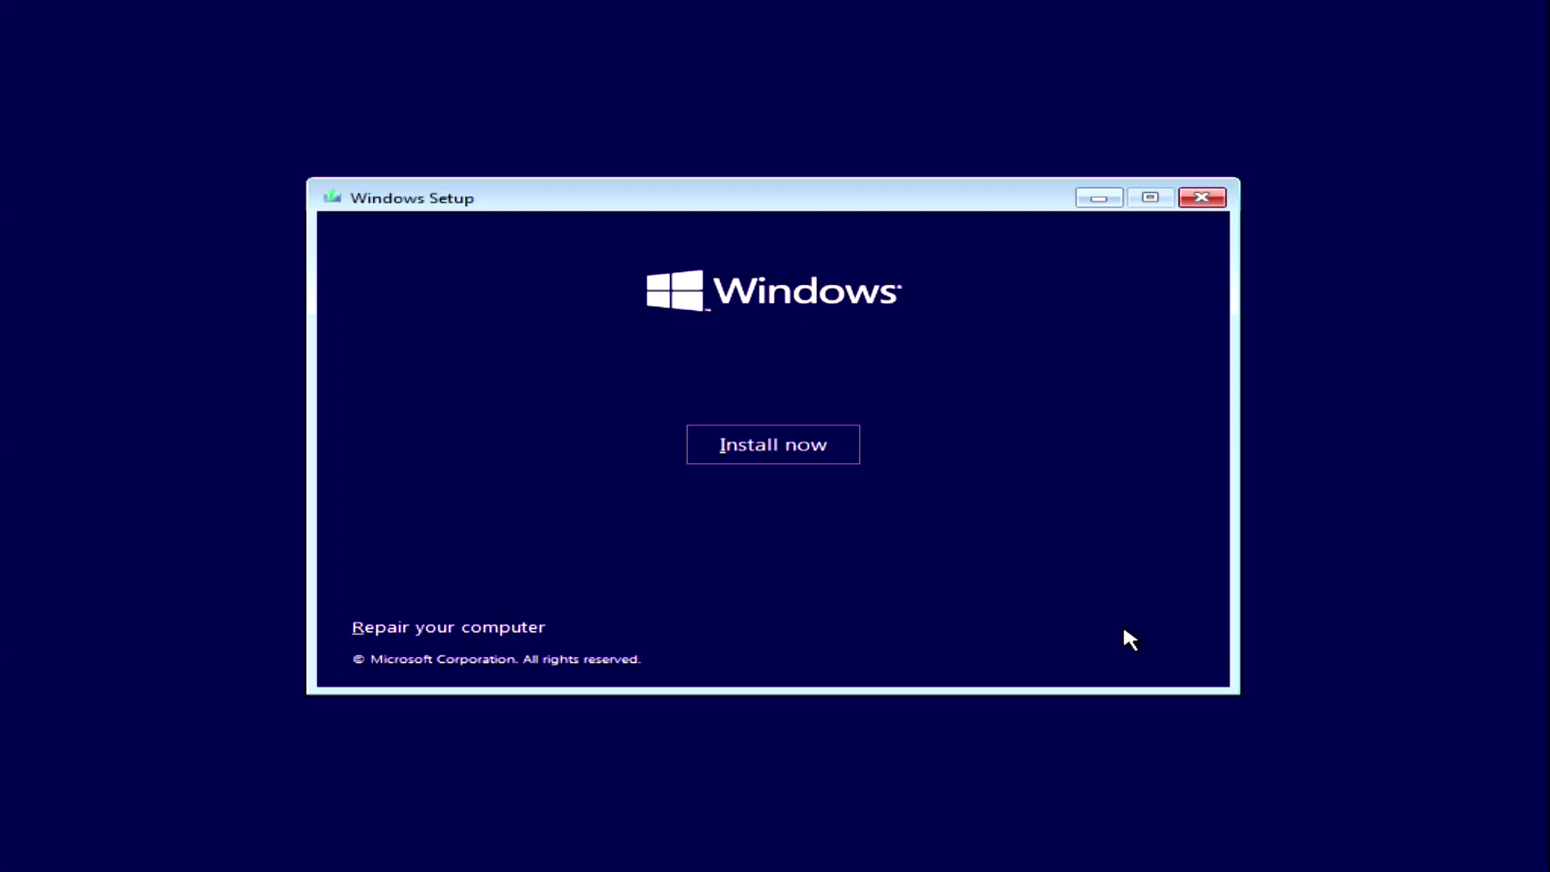
pyautogui.click(831, 452)
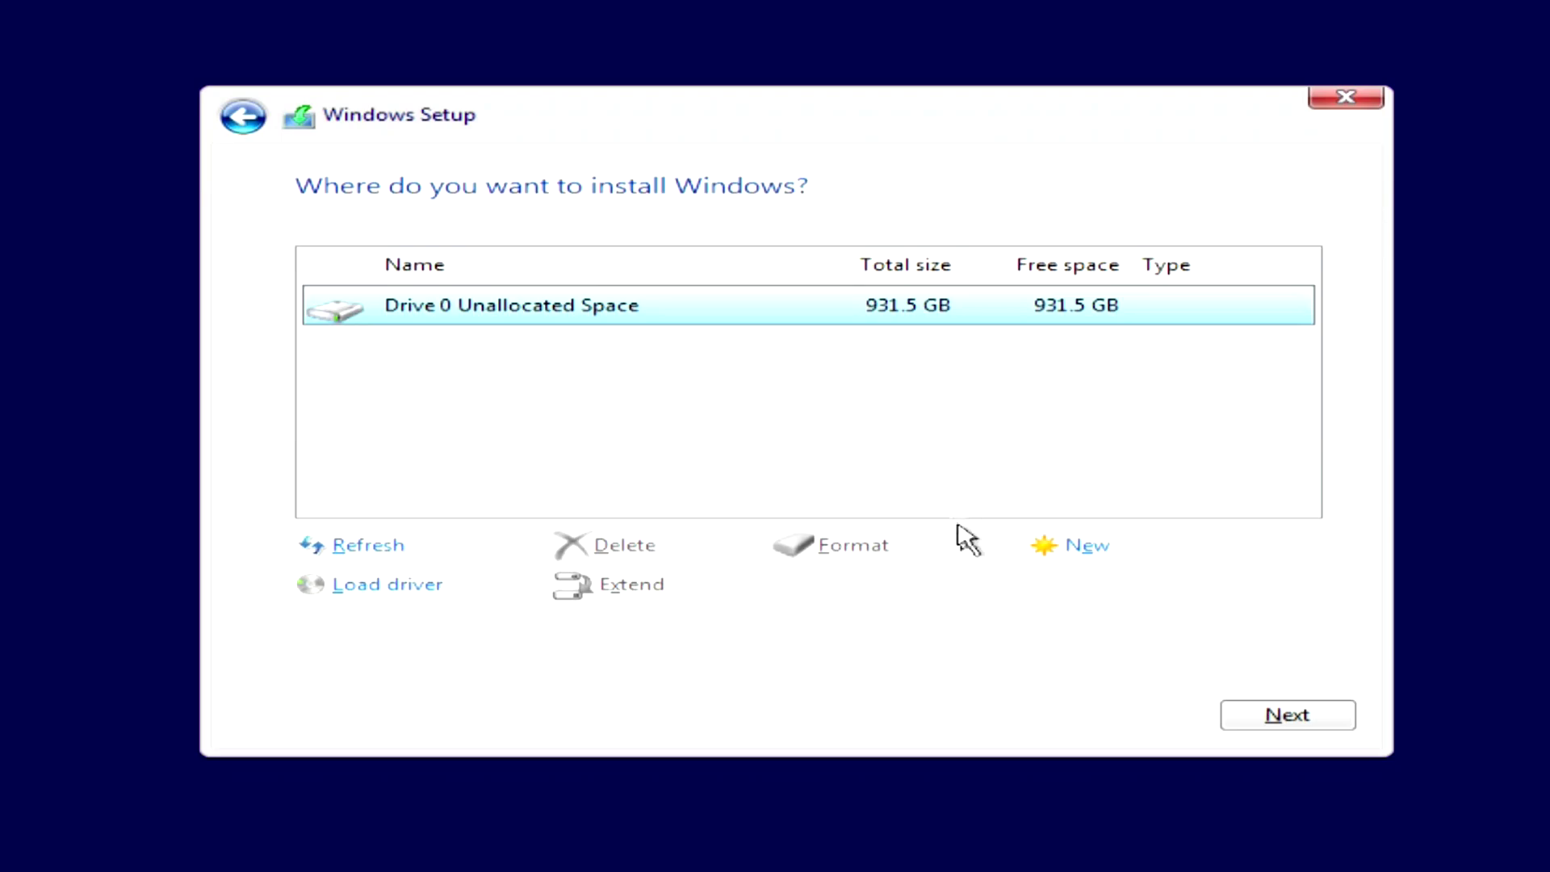
# Step: Create a 100000 MB partition on Drive 0, allowing Windows to add its system partitions
pyautogui.click(1082, 555)
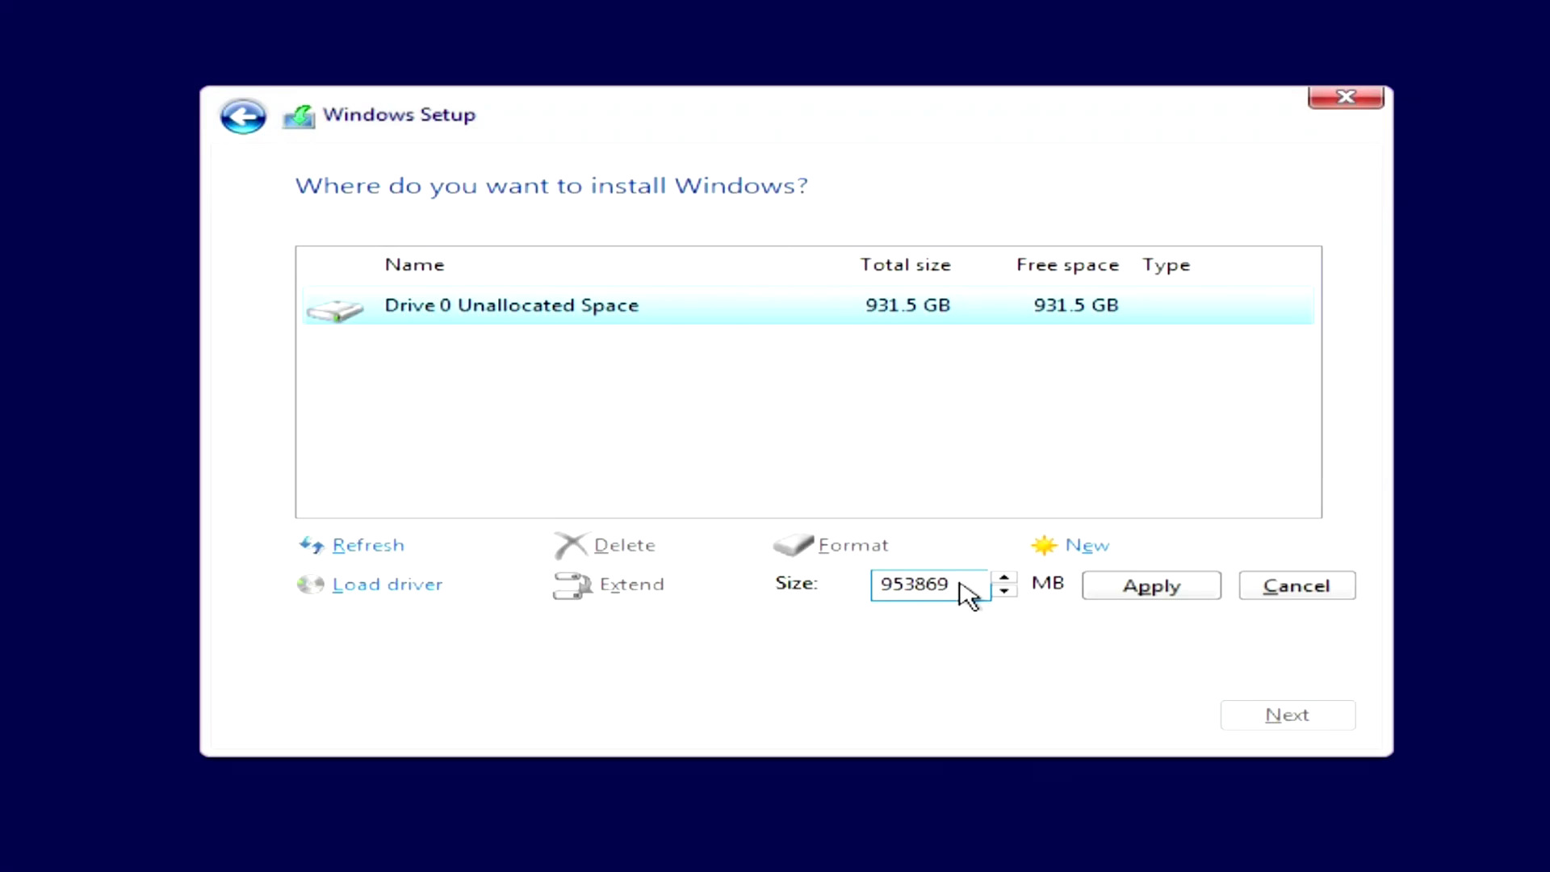
pyautogui.press('BackSpace')
pyautogui.press('BackSpace')
pyautogui.press('BackSpace')
pyautogui.press('BackSpace')
pyautogui.press('BackSpace')
pyautogui.press('BackSpace')
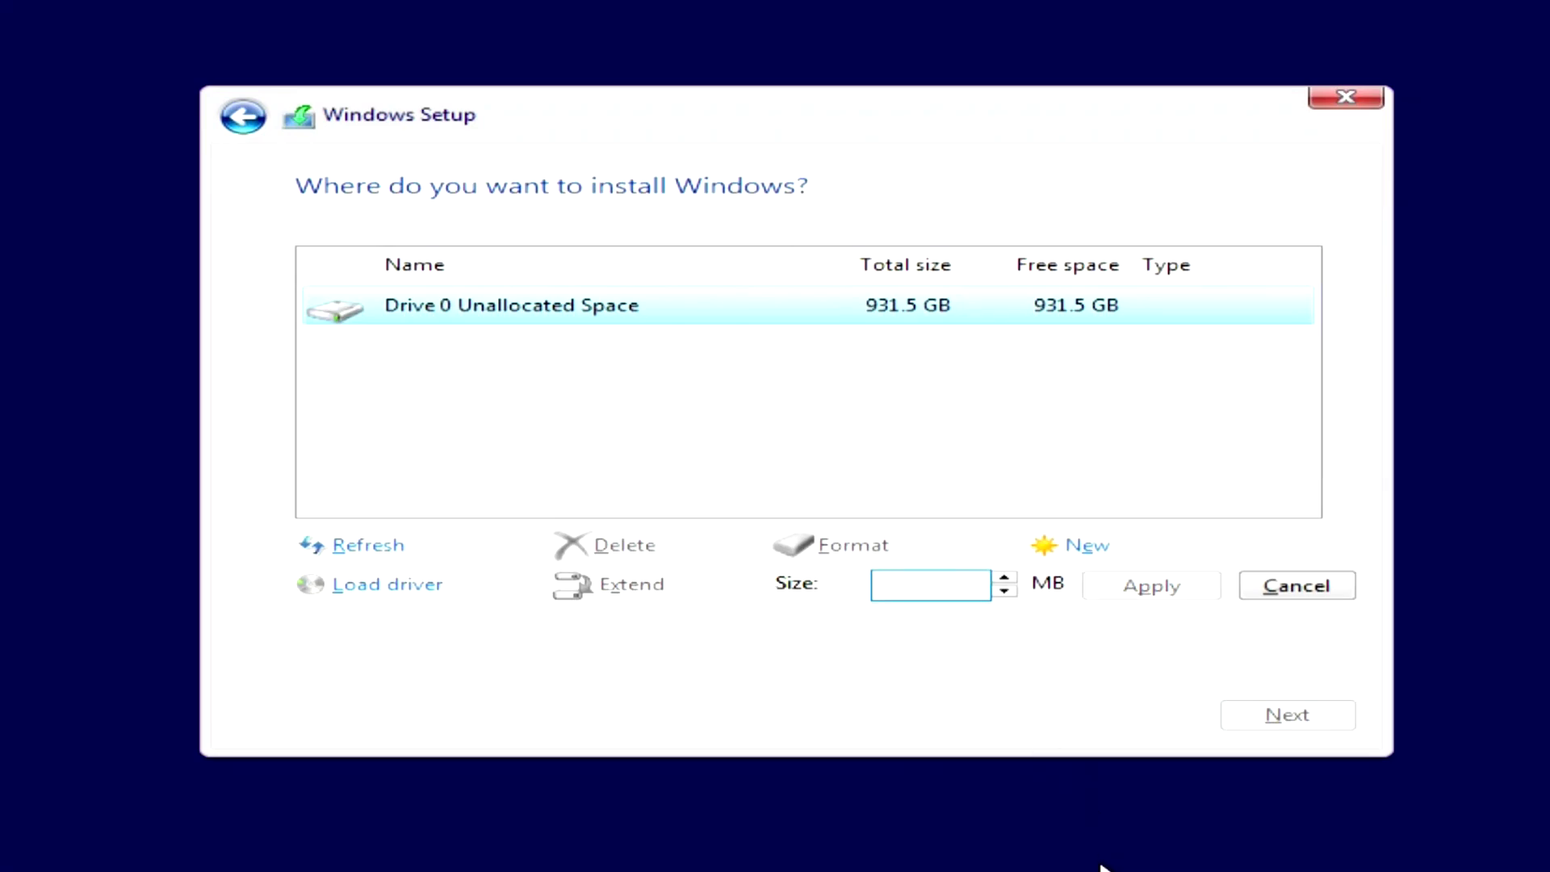
pyautogui.write('1000')
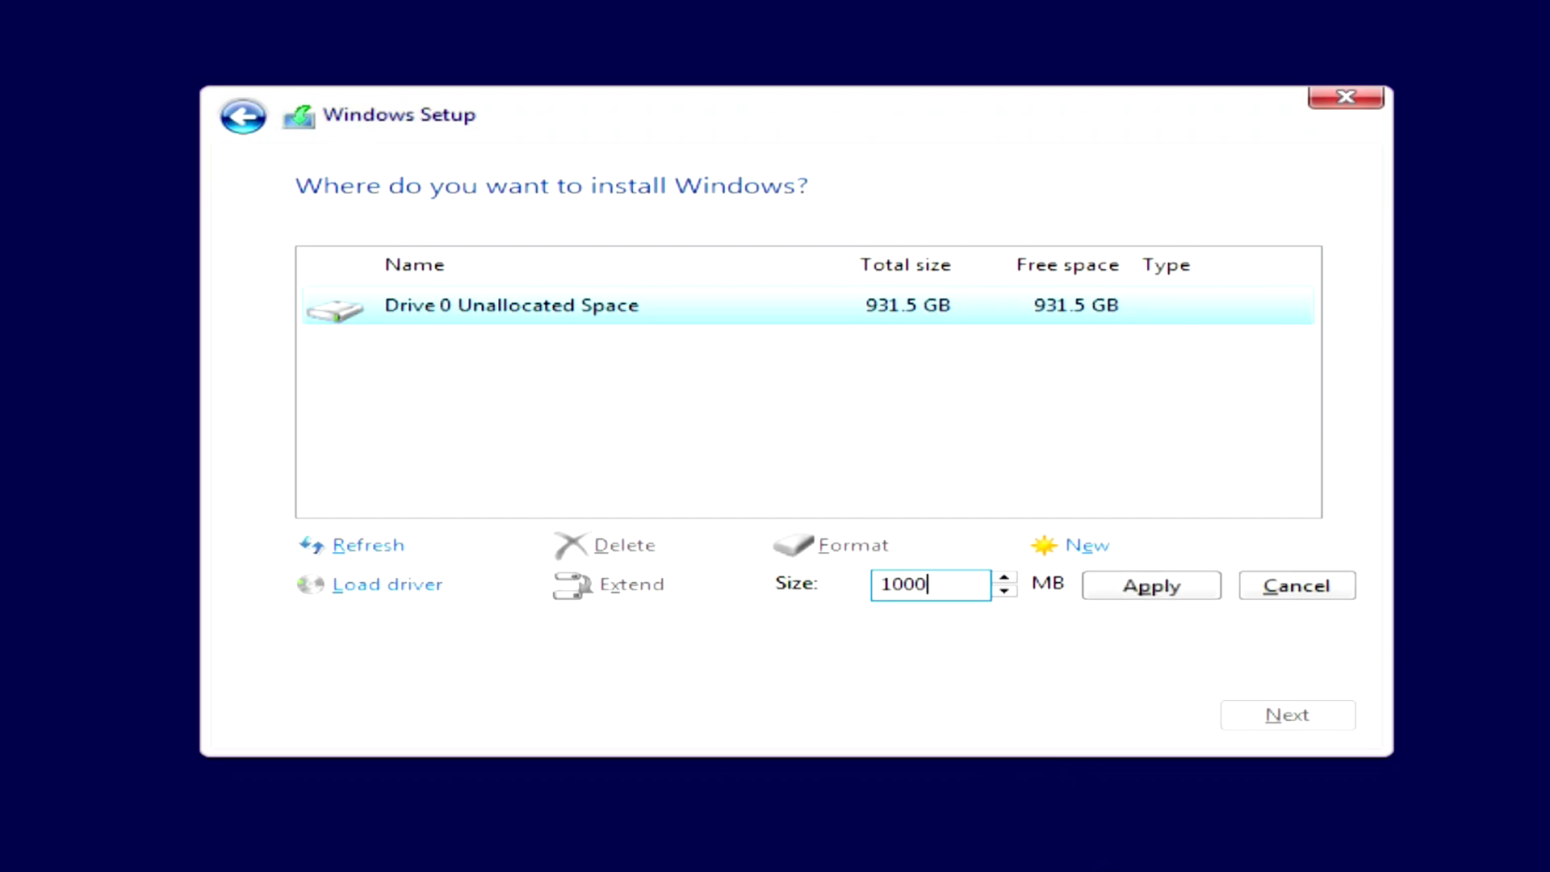
pyautogui.write('00')
pyautogui.click(1123, 597)
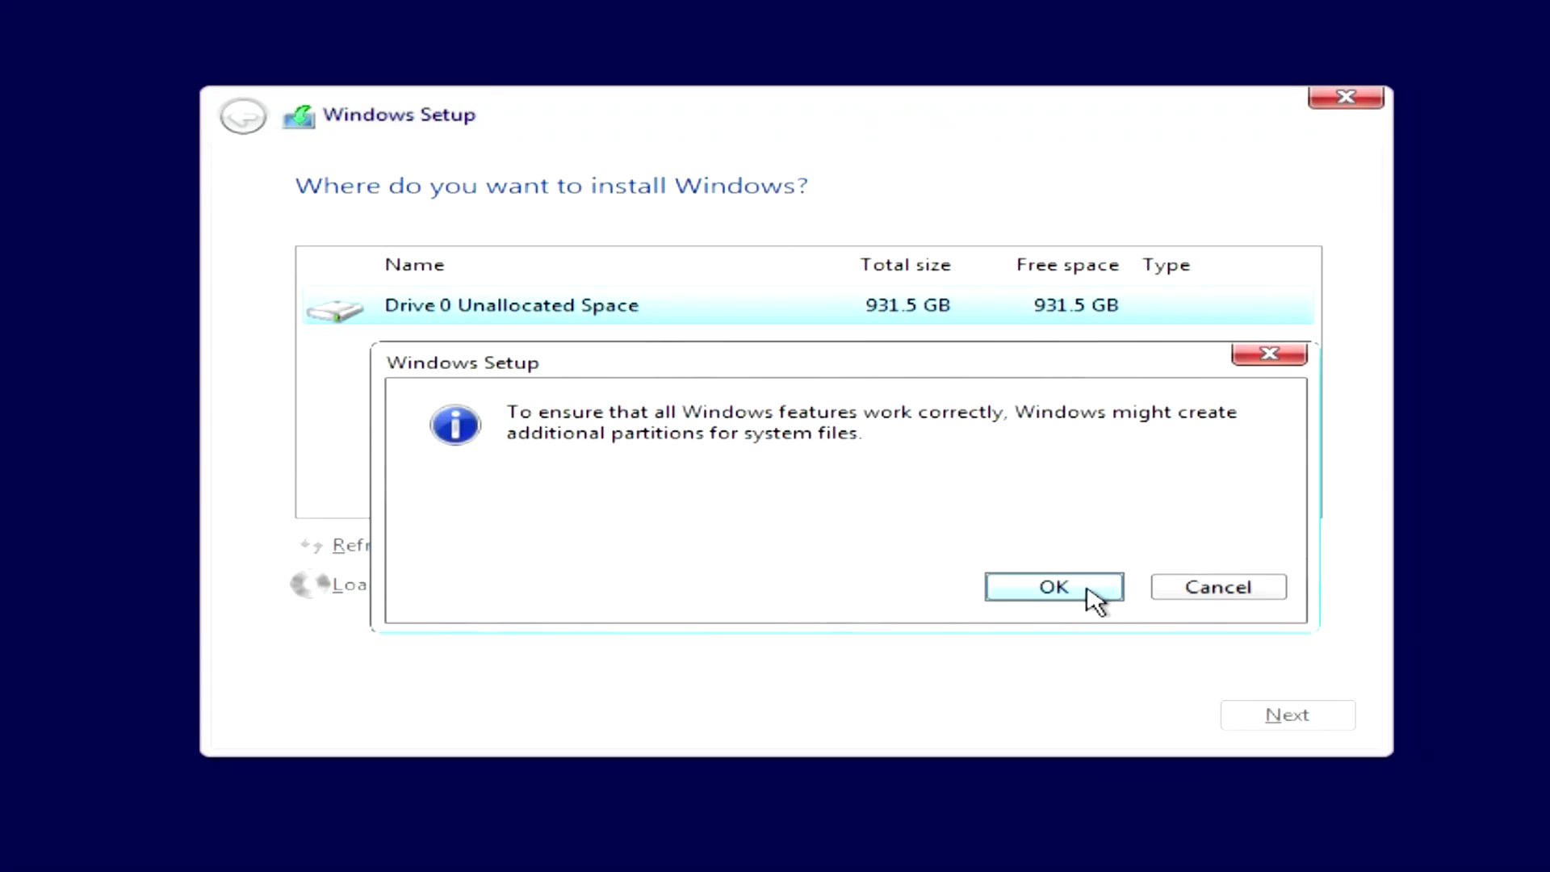
pyautogui.click(1095, 597)
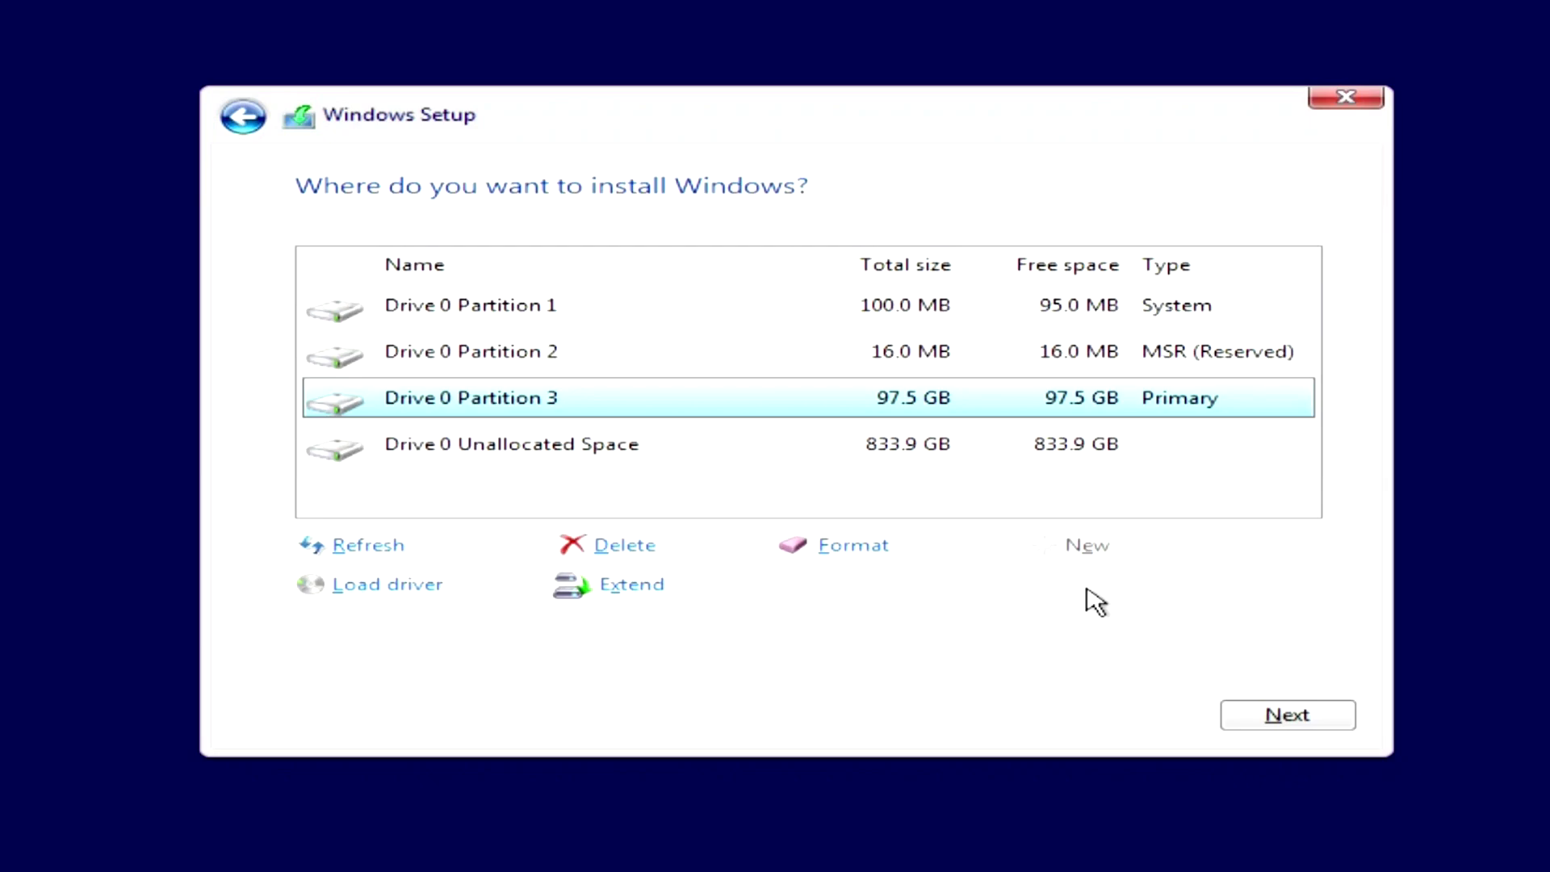
# Step: Make the 833.9 GB remainder a partition, then install Windows on the 97.5 GB Partition 3
pyautogui.click(888, 444)
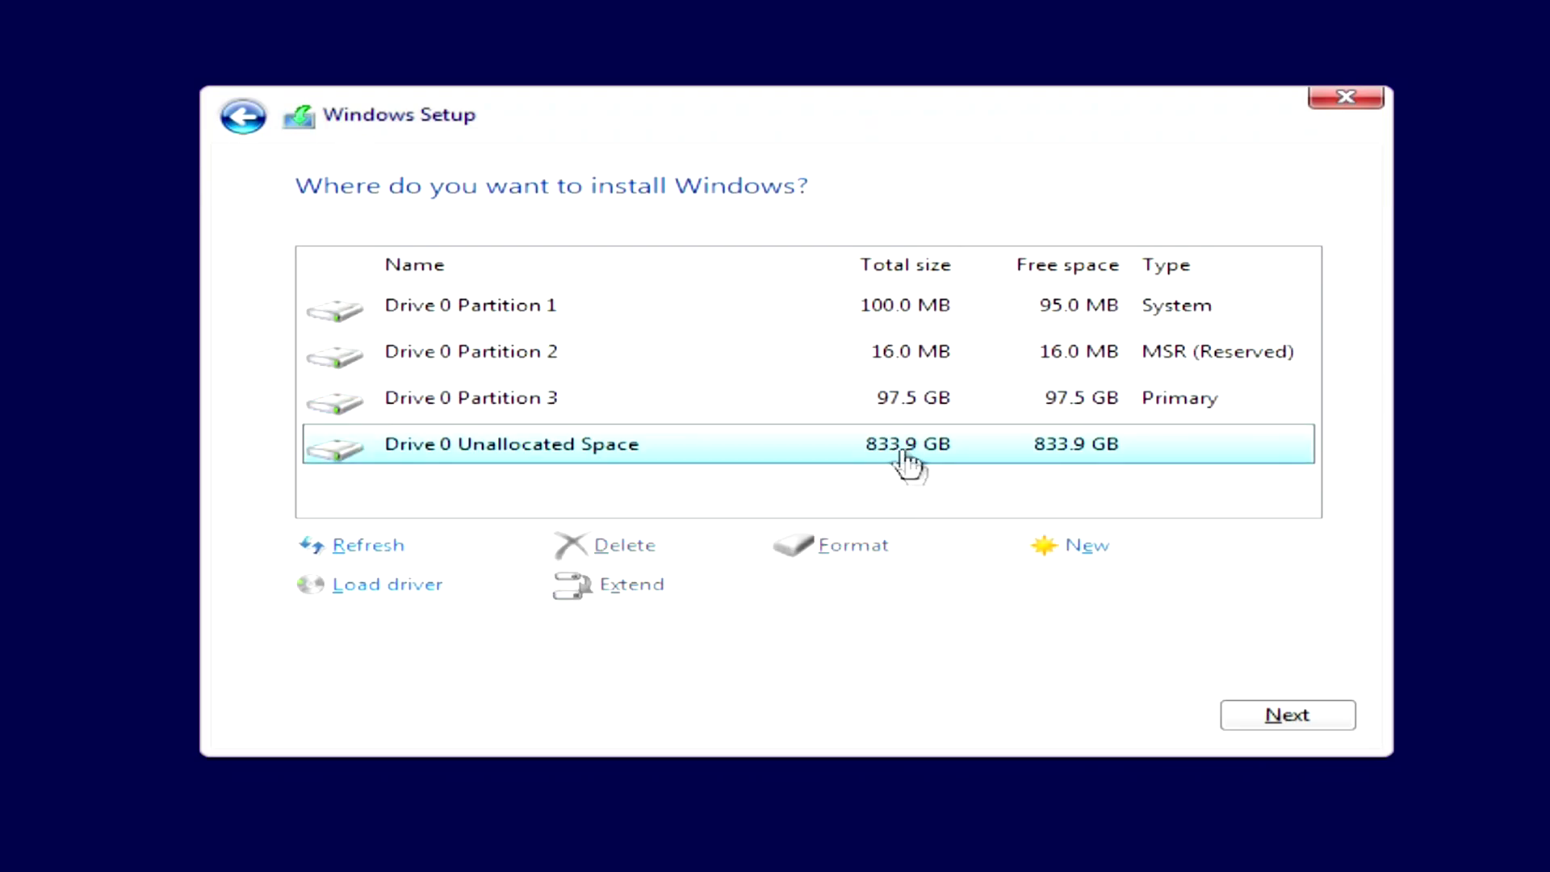
pyautogui.click(1087, 549)
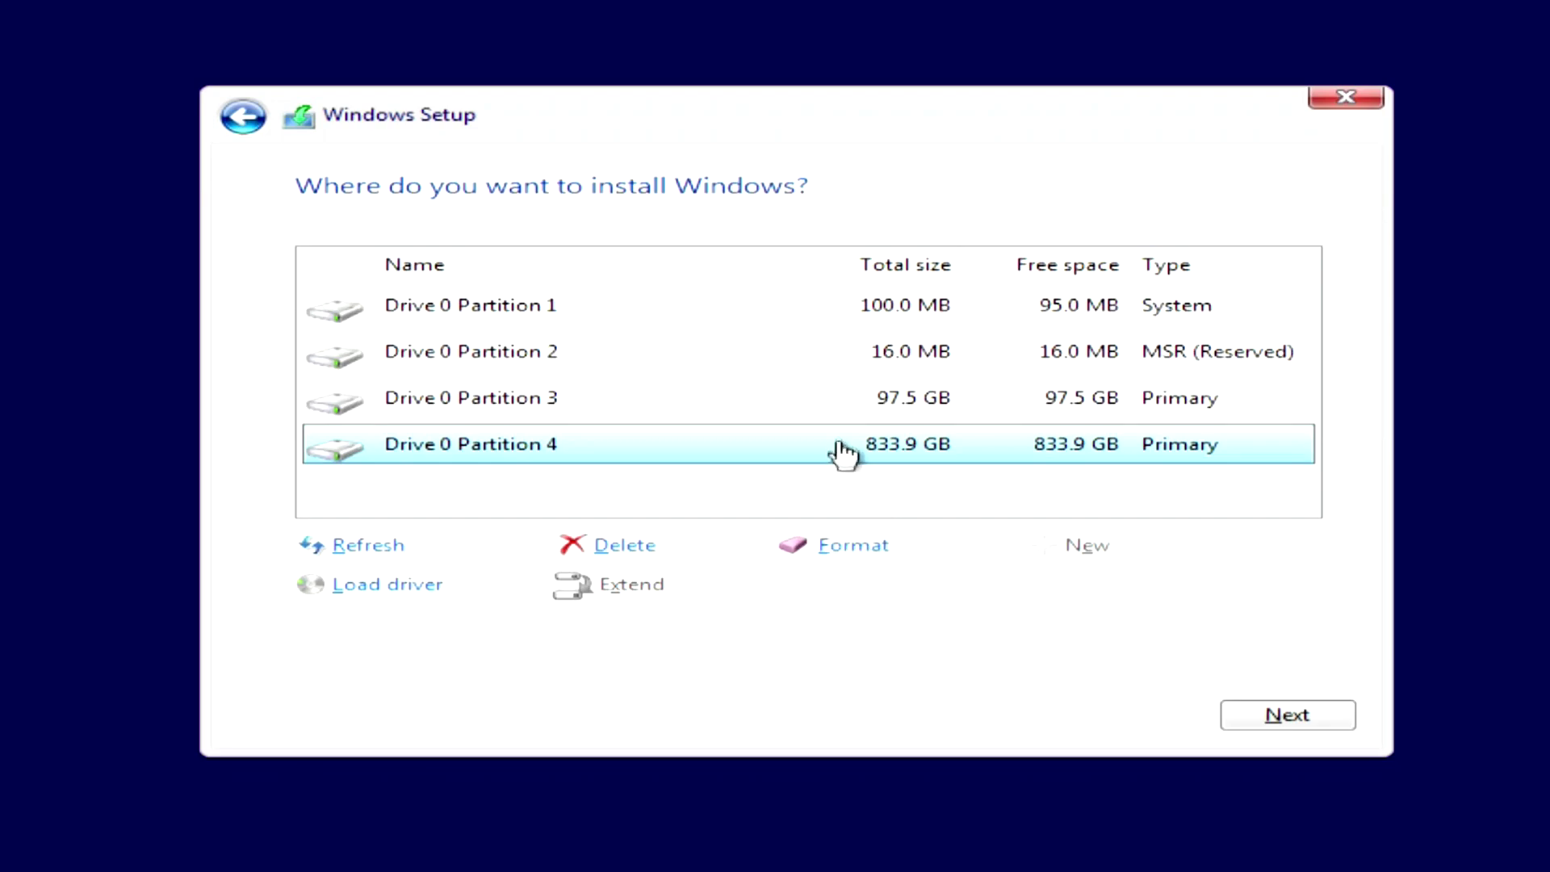
pyautogui.click(848, 411)
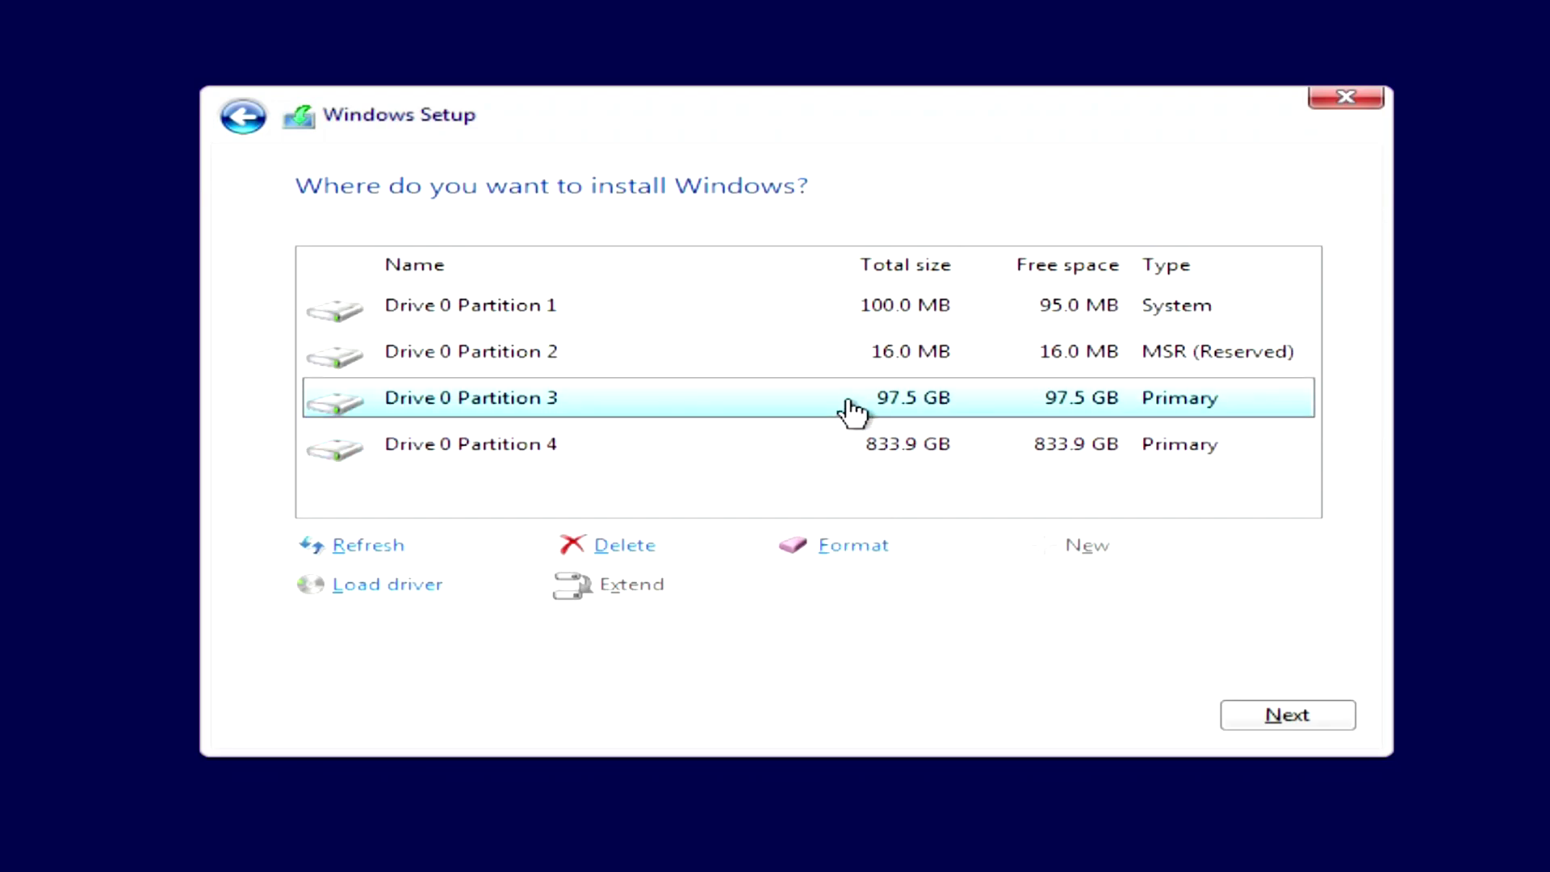
pyautogui.click(1248, 726)
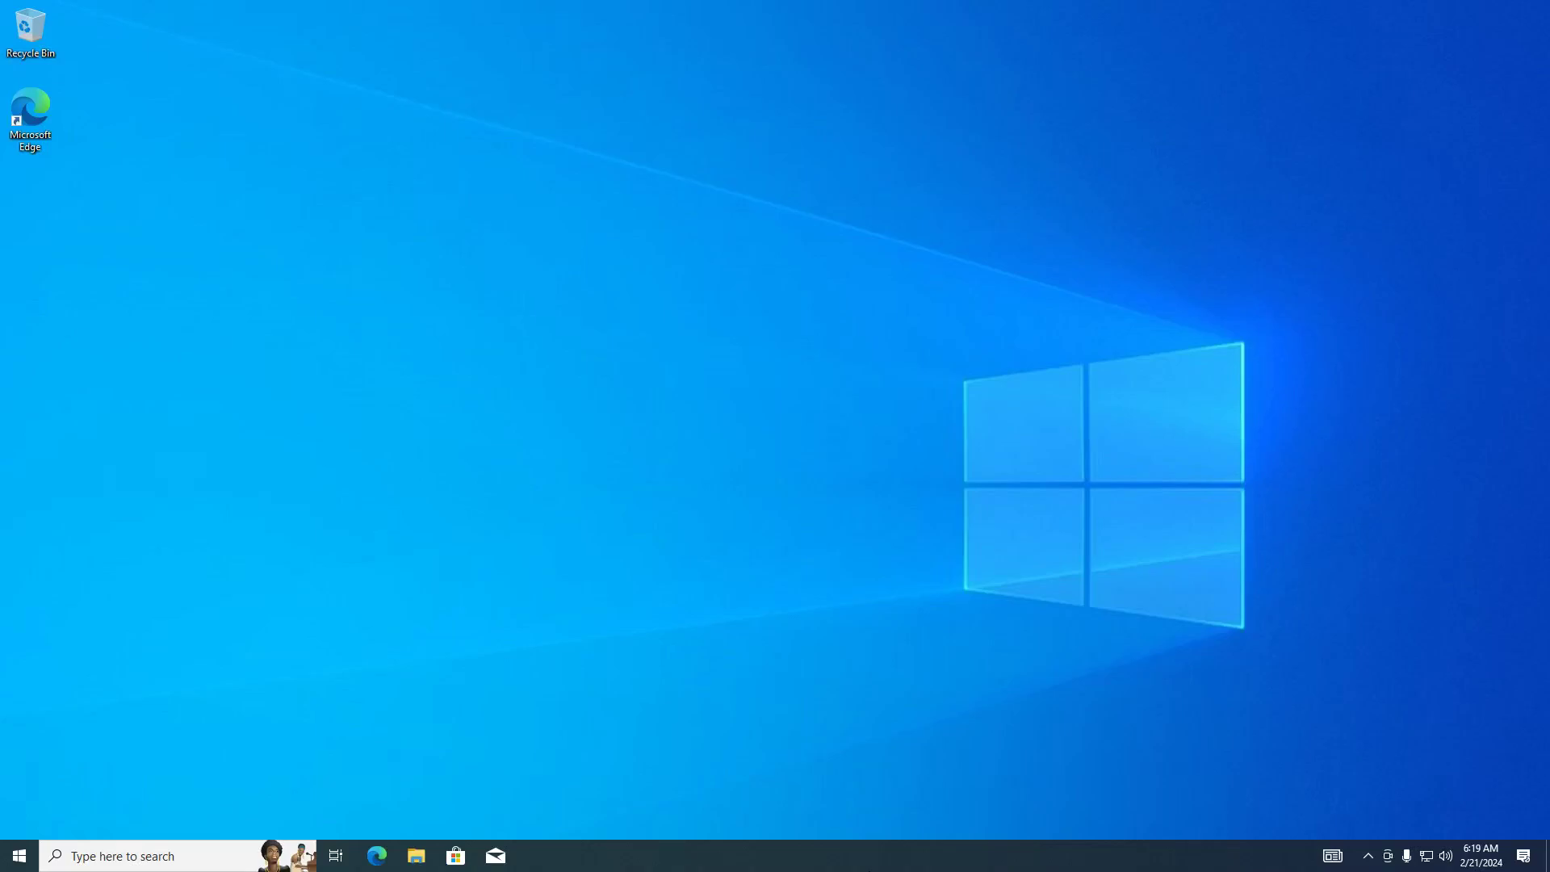
pyautogui.click(417, 855)
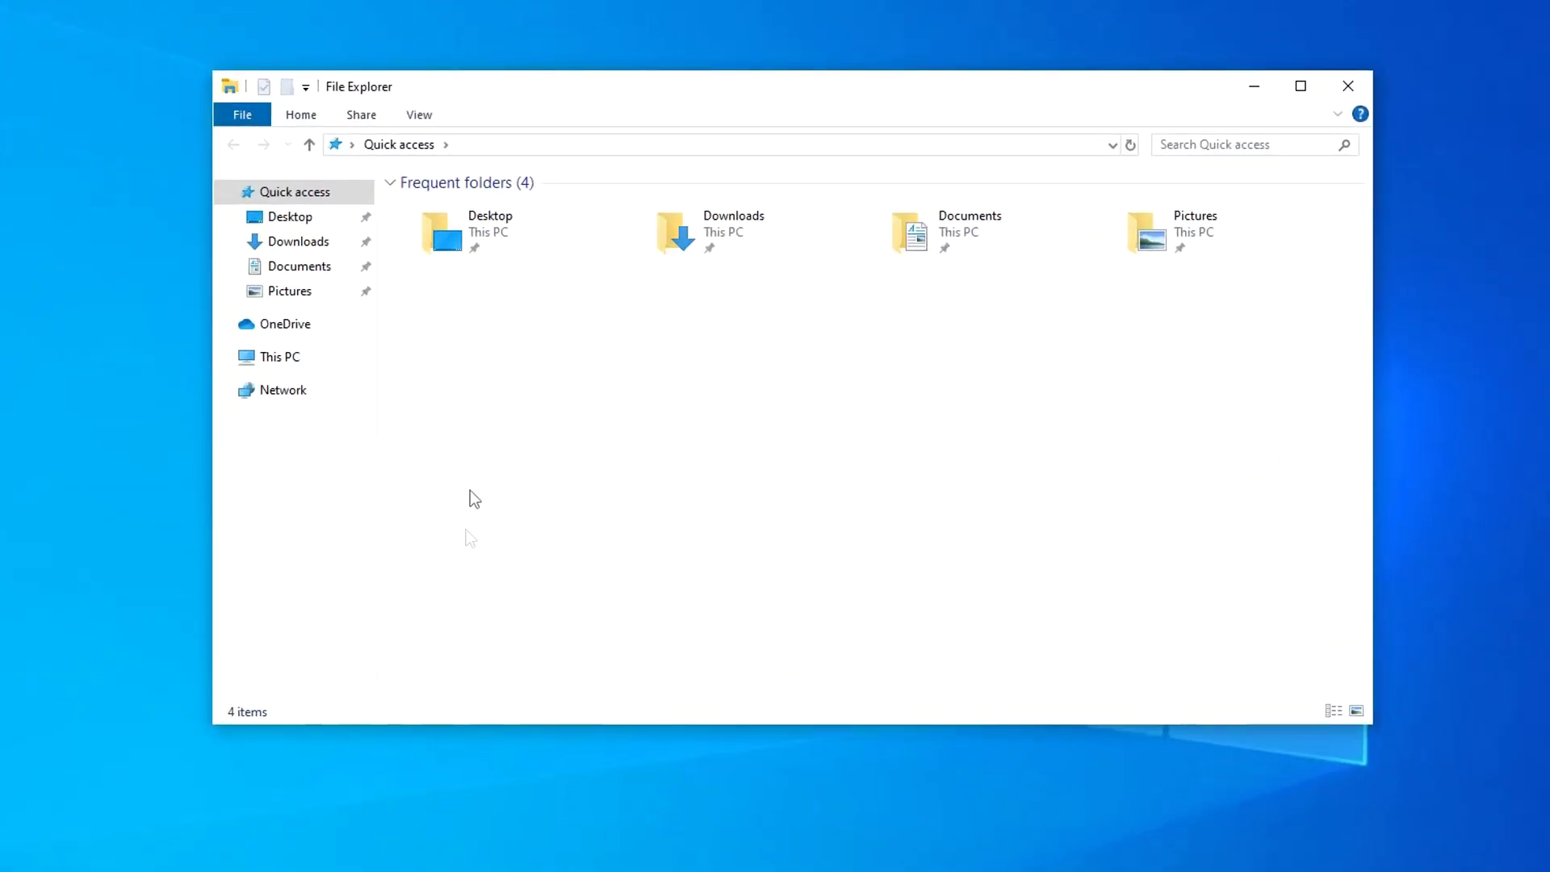
pyautogui.click(340, 356)
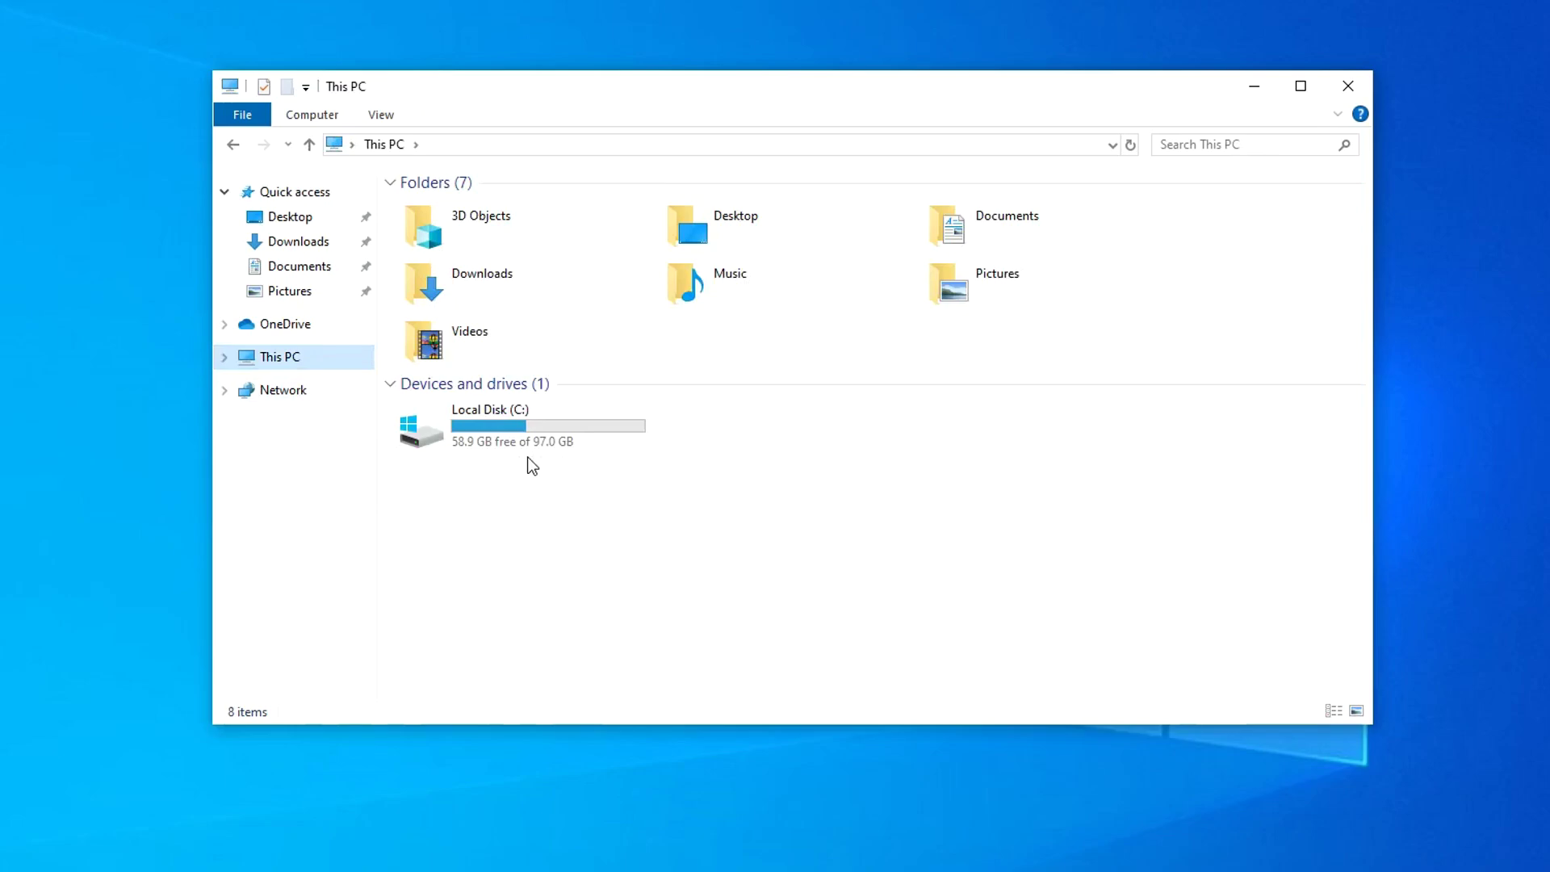
pyautogui.click(1367, 88)
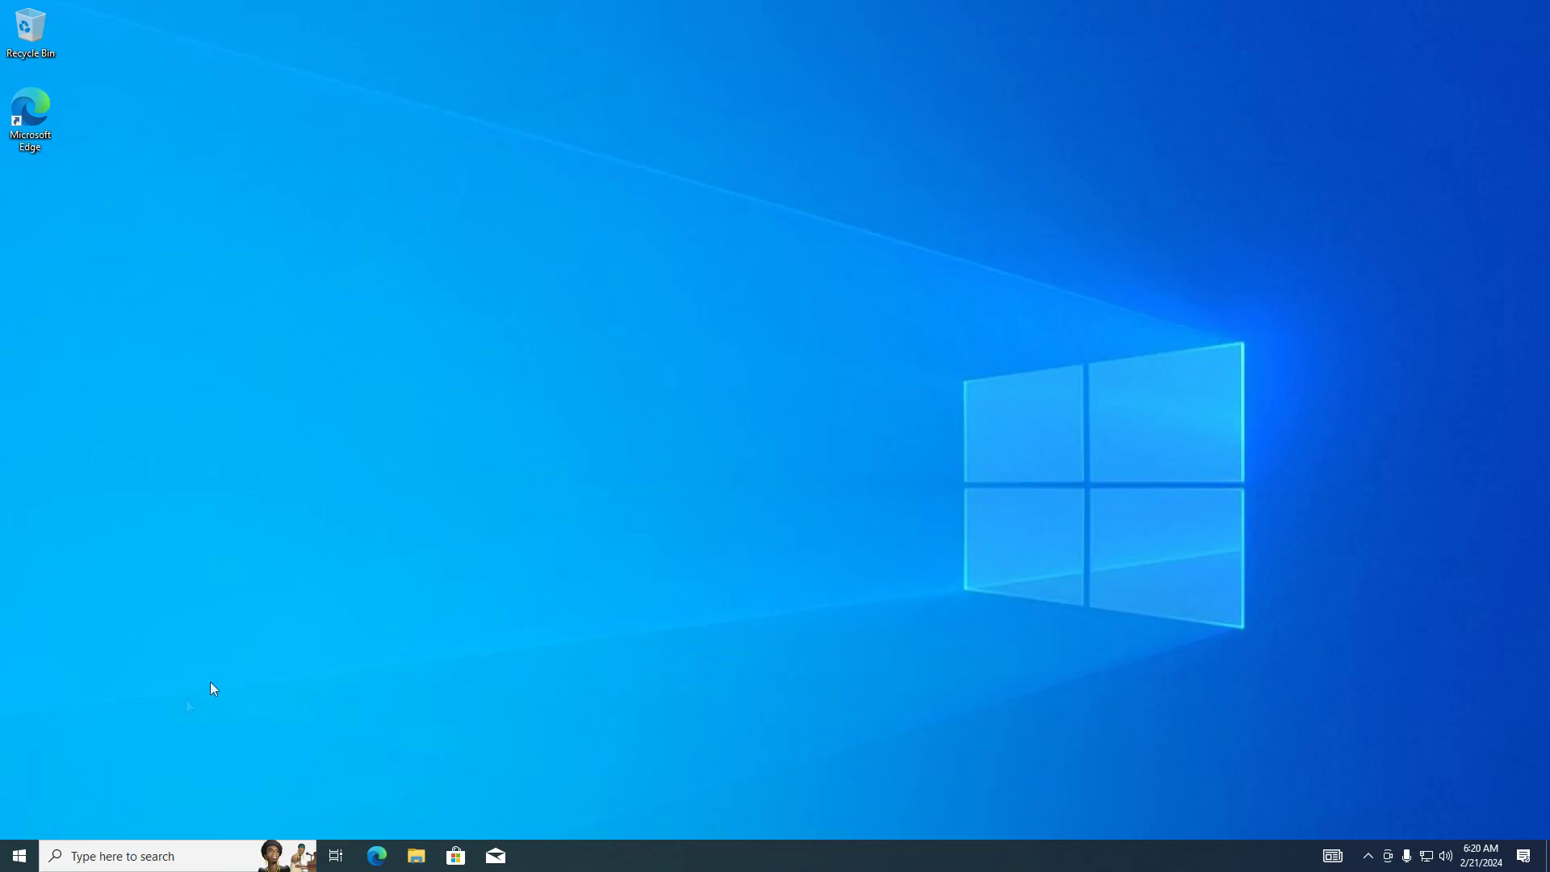
# Step: Open Disk Management via Win+X and bring up the 833.86 GB RAW partition's options
pyautogui.rightClick(26, 851)
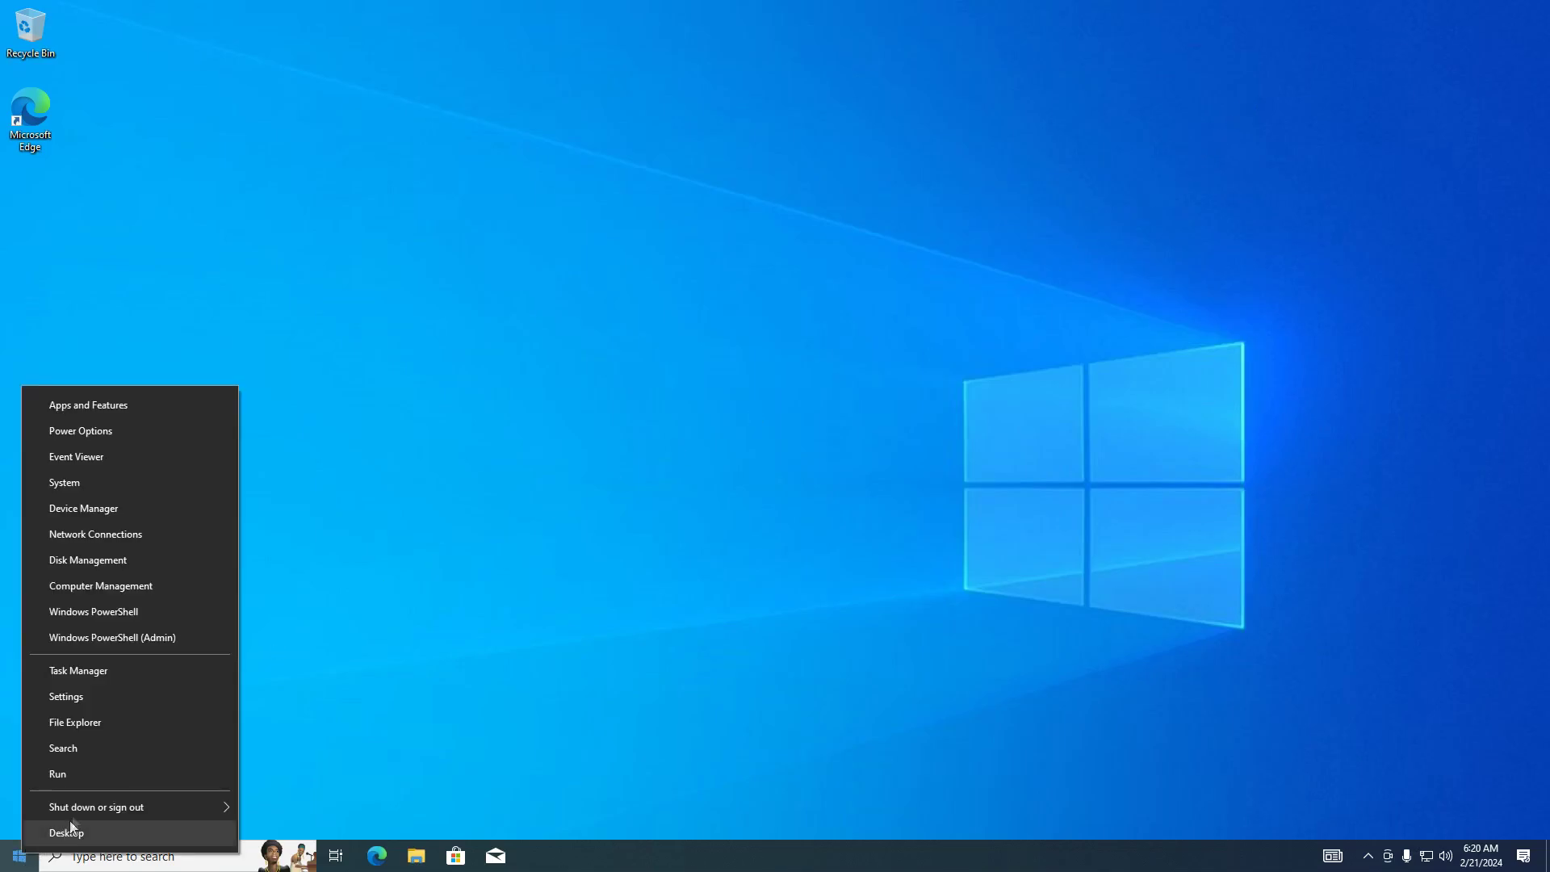
pyautogui.click(191, 559)
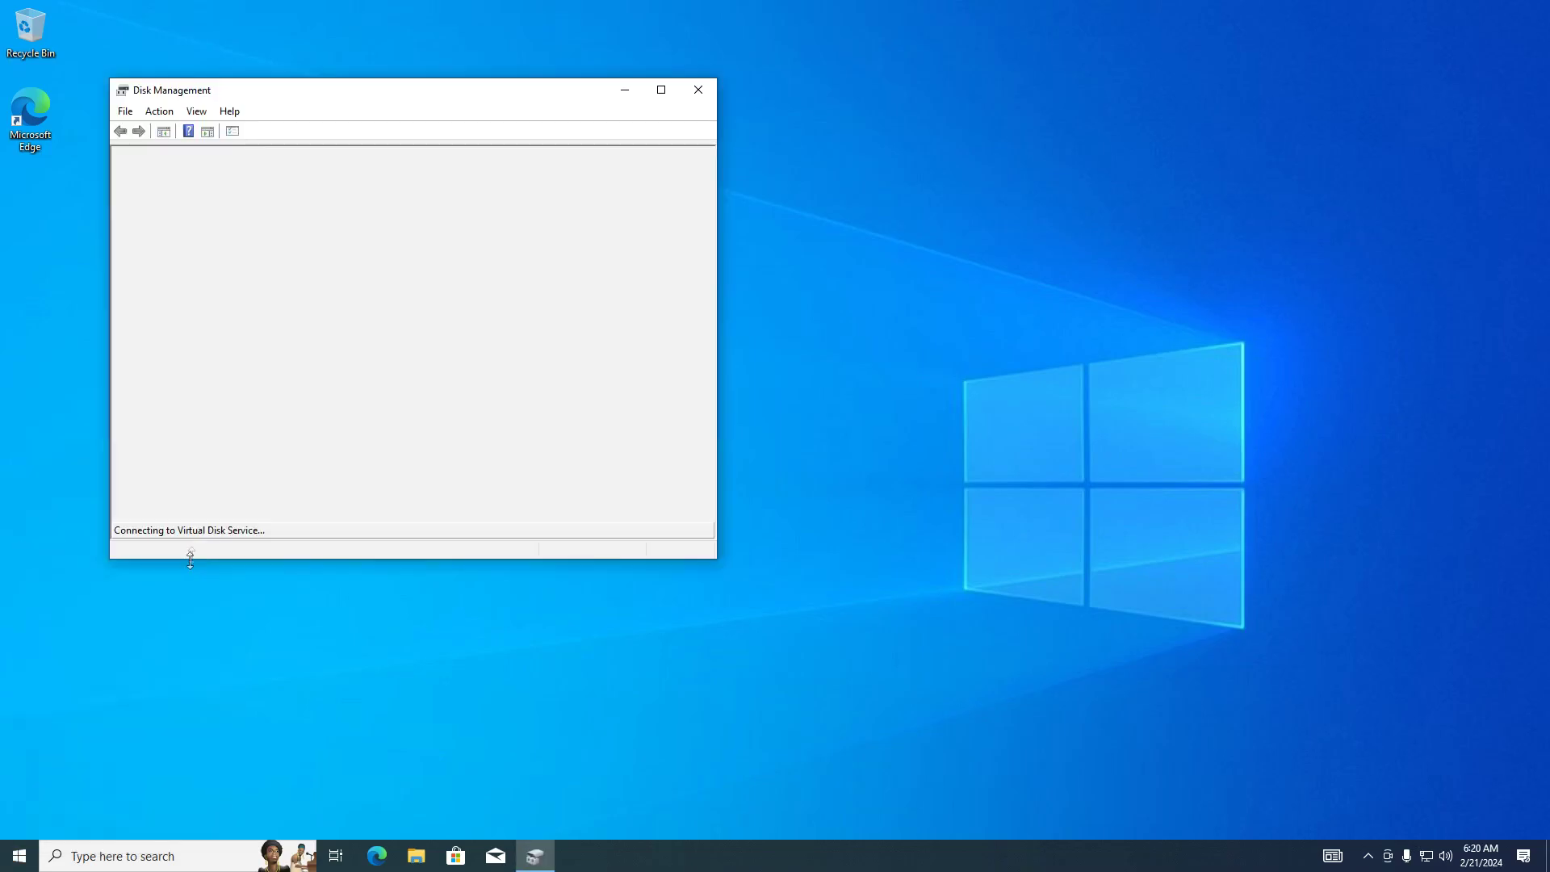
pyautogui.moveTo(356, 94); pyautogui.dragTo(657, 124)
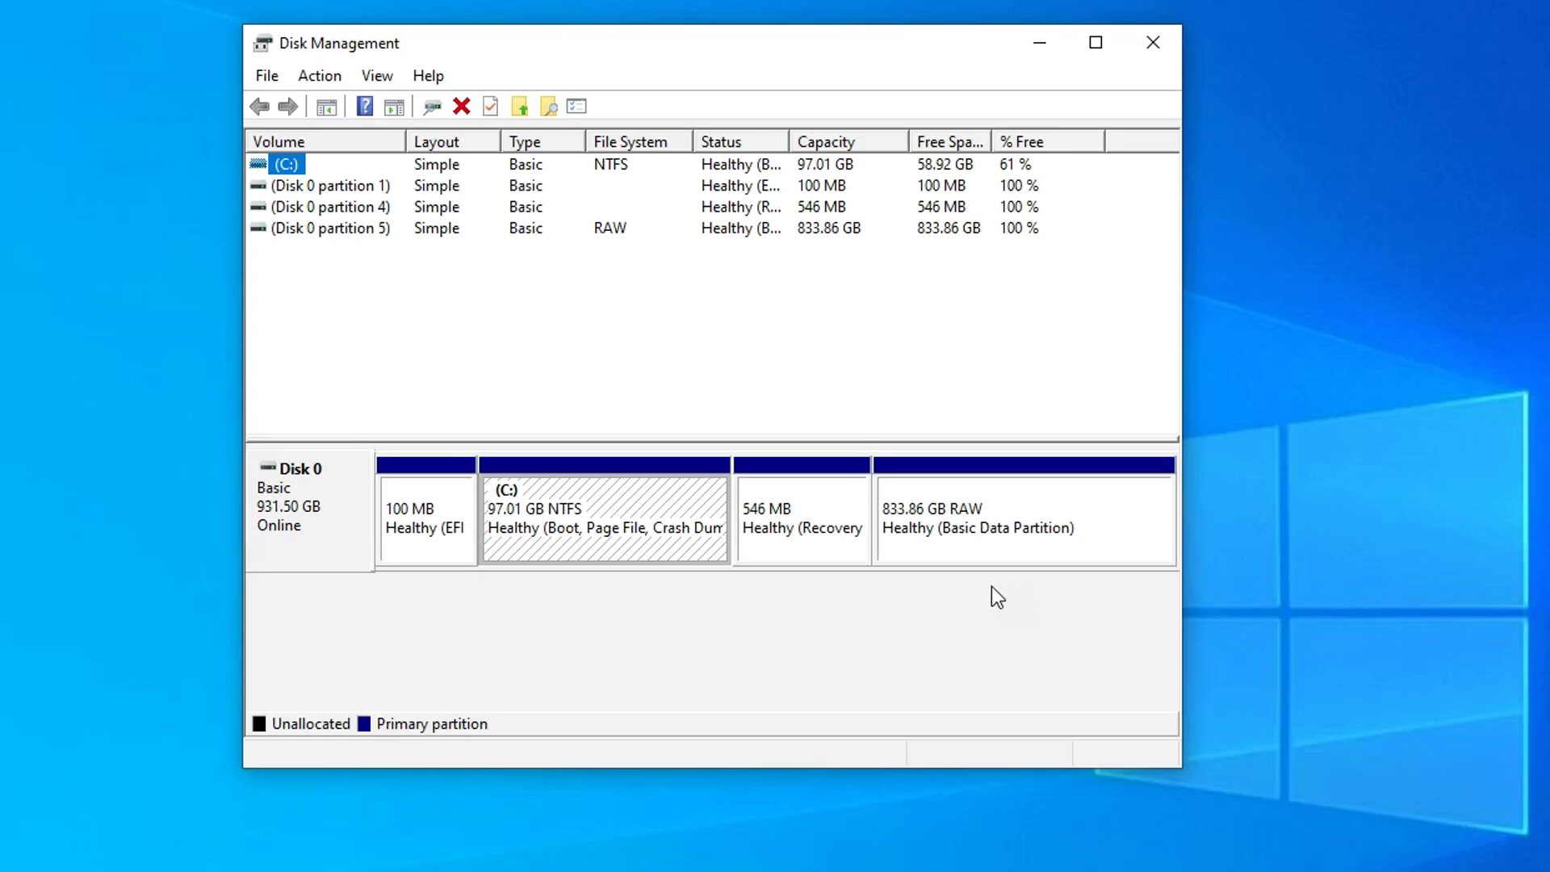
pyautogui.rightClick(1007, 510)
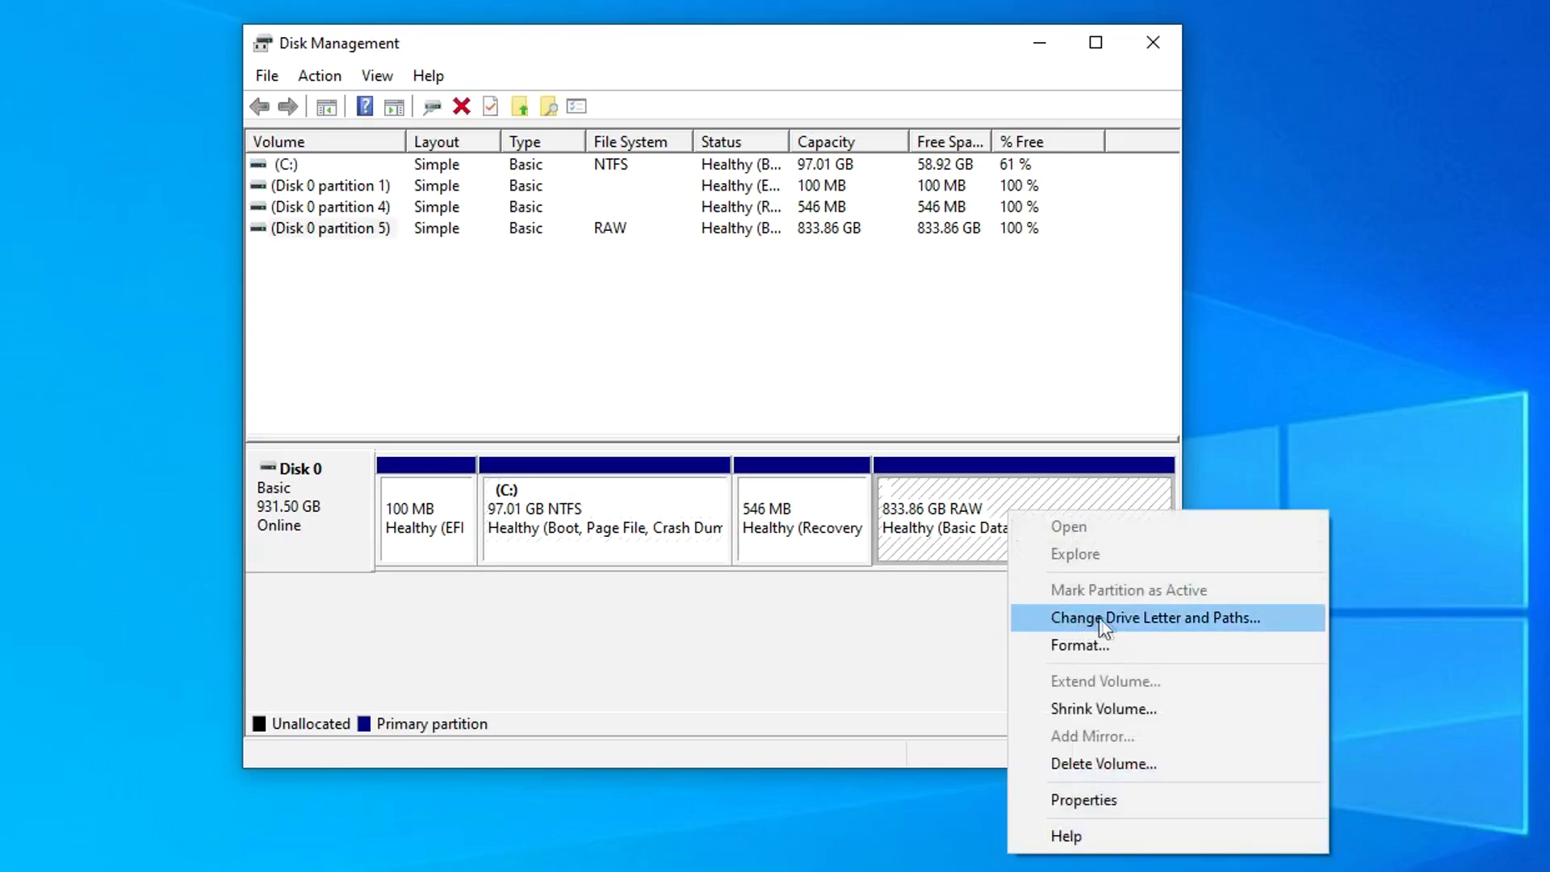
# Step: Add drive letter D to the 833.86 GB RAW partition through Change Drive Letter and Paths
pyautogui.click(1155, 618)
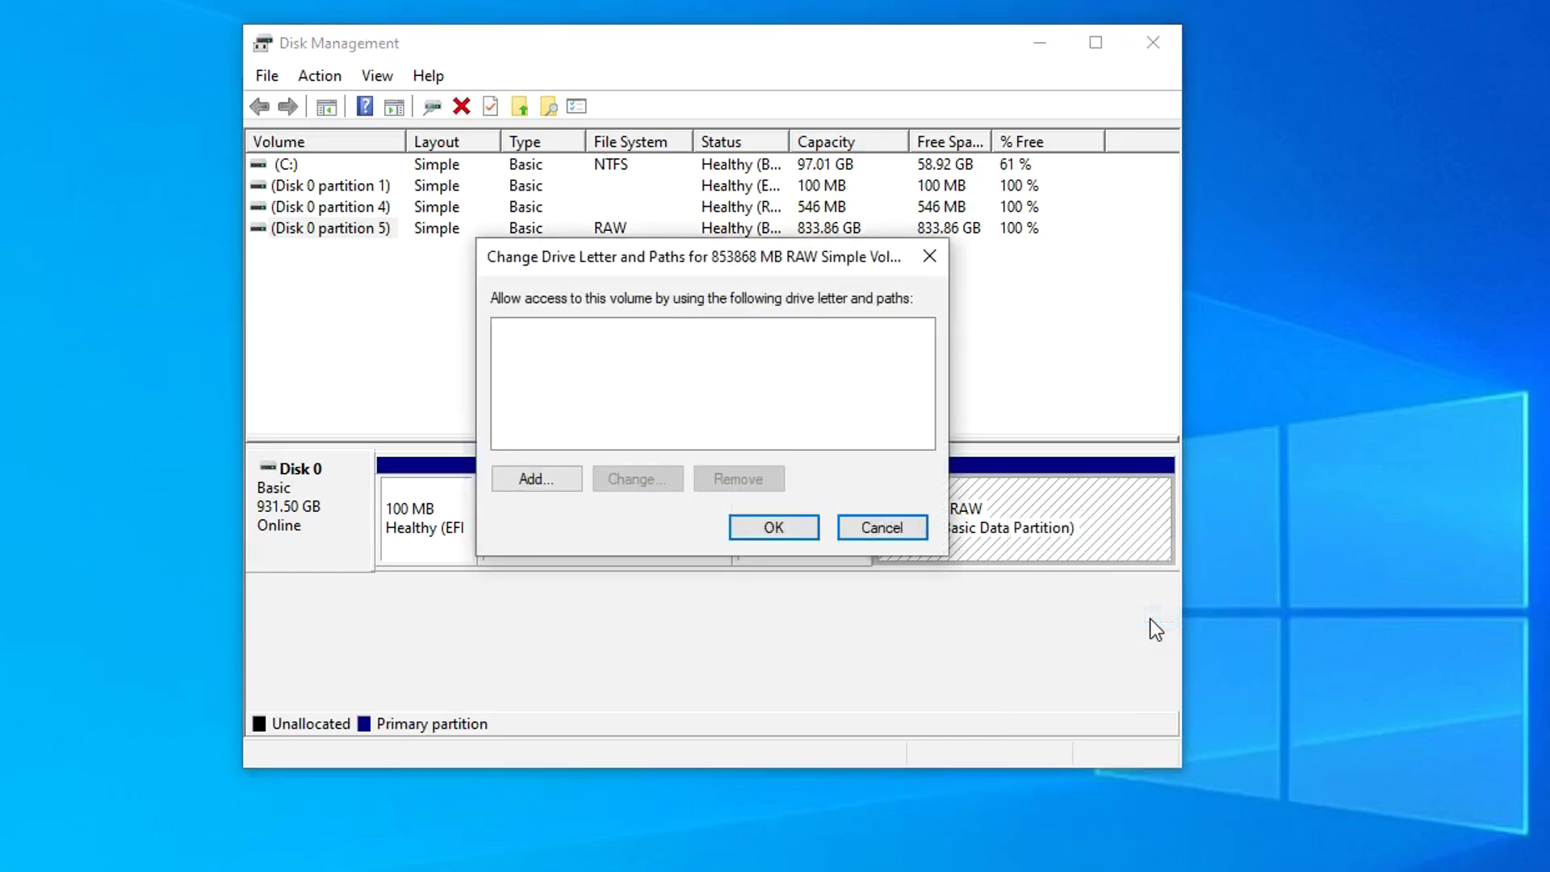
pyautogui.click(562, 482)
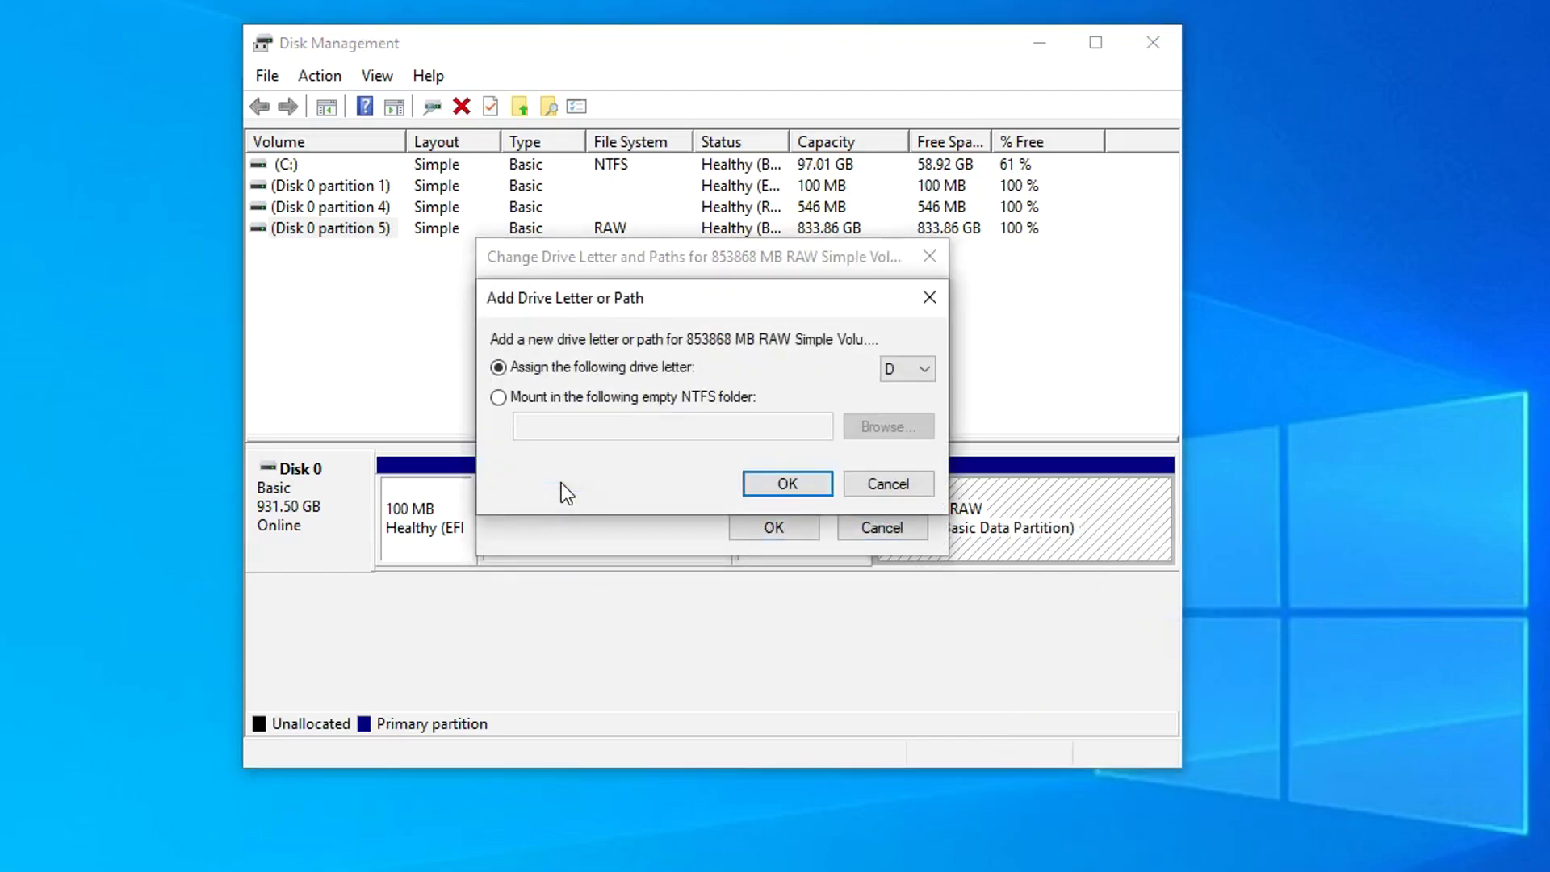
pyautogui.click(926, 371)
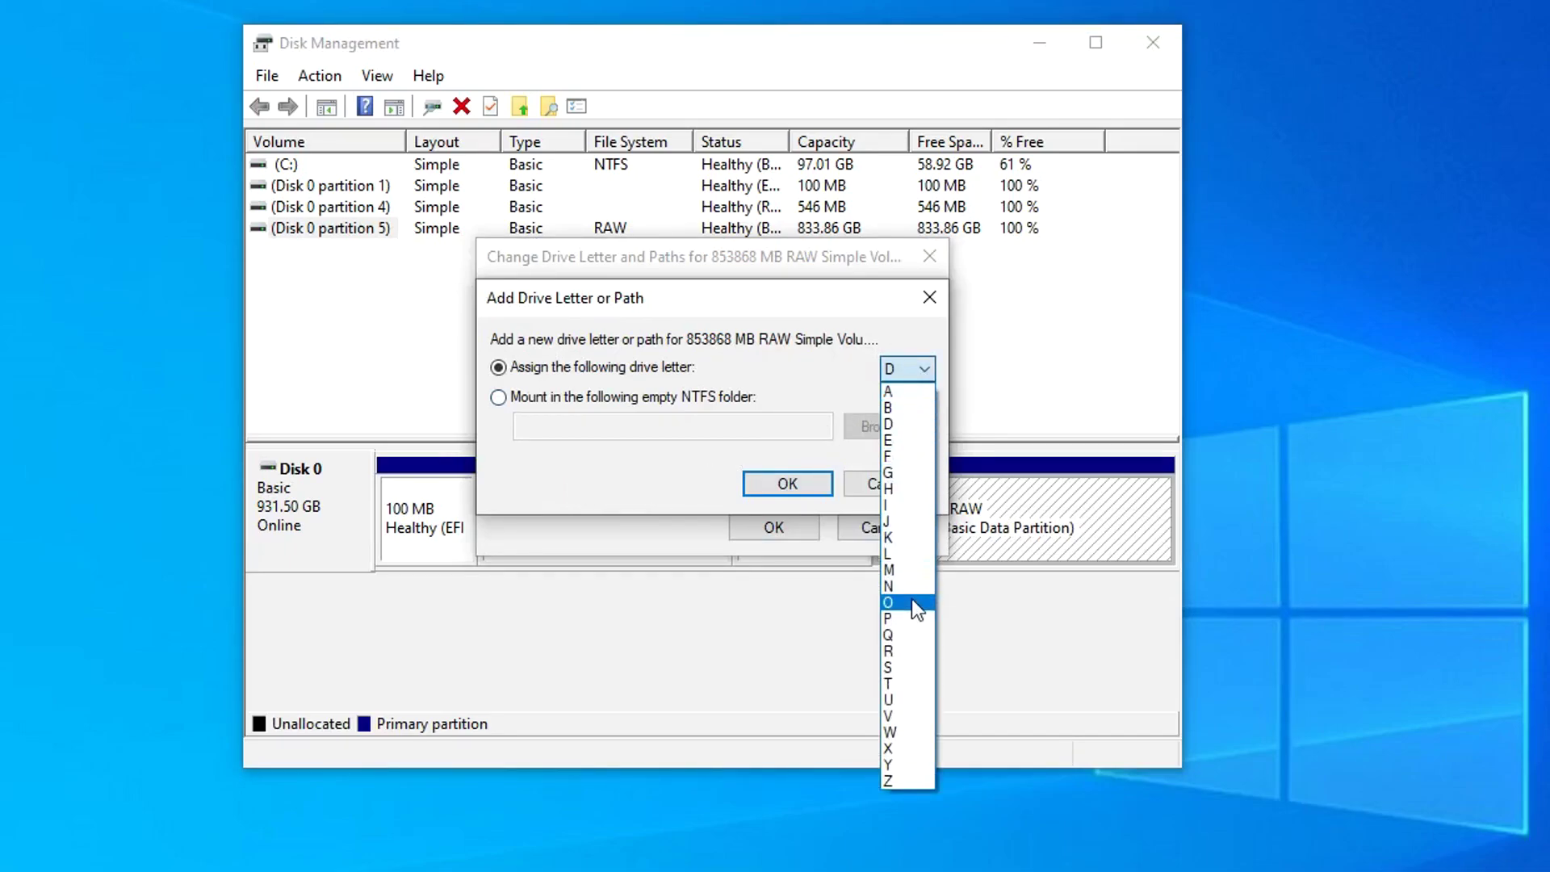
pyautogui.click(899, 370)
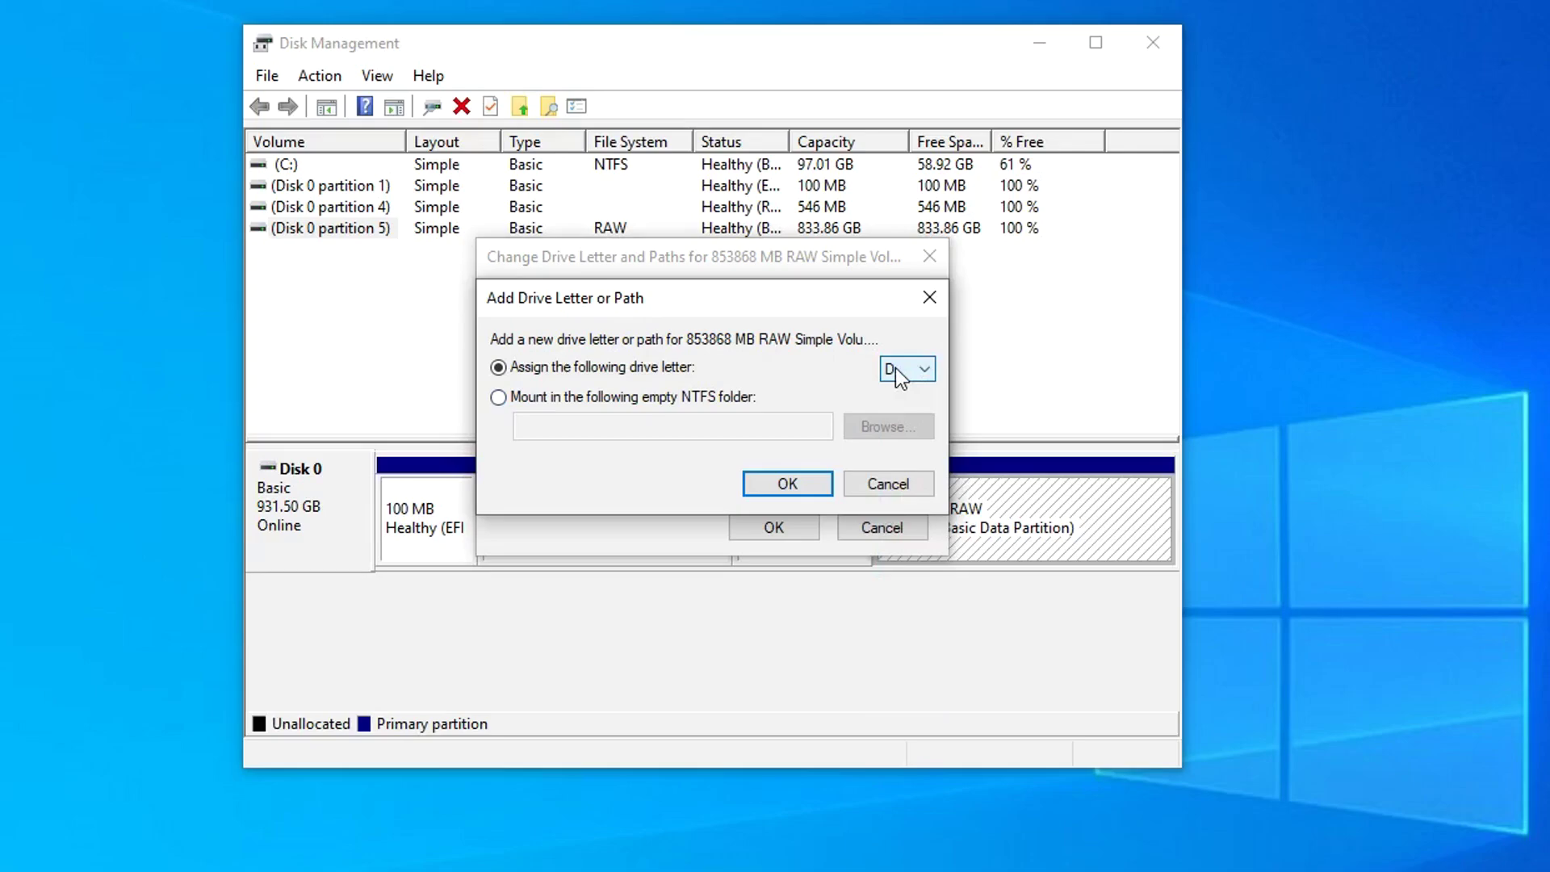
pyautogui.click(812, 487)
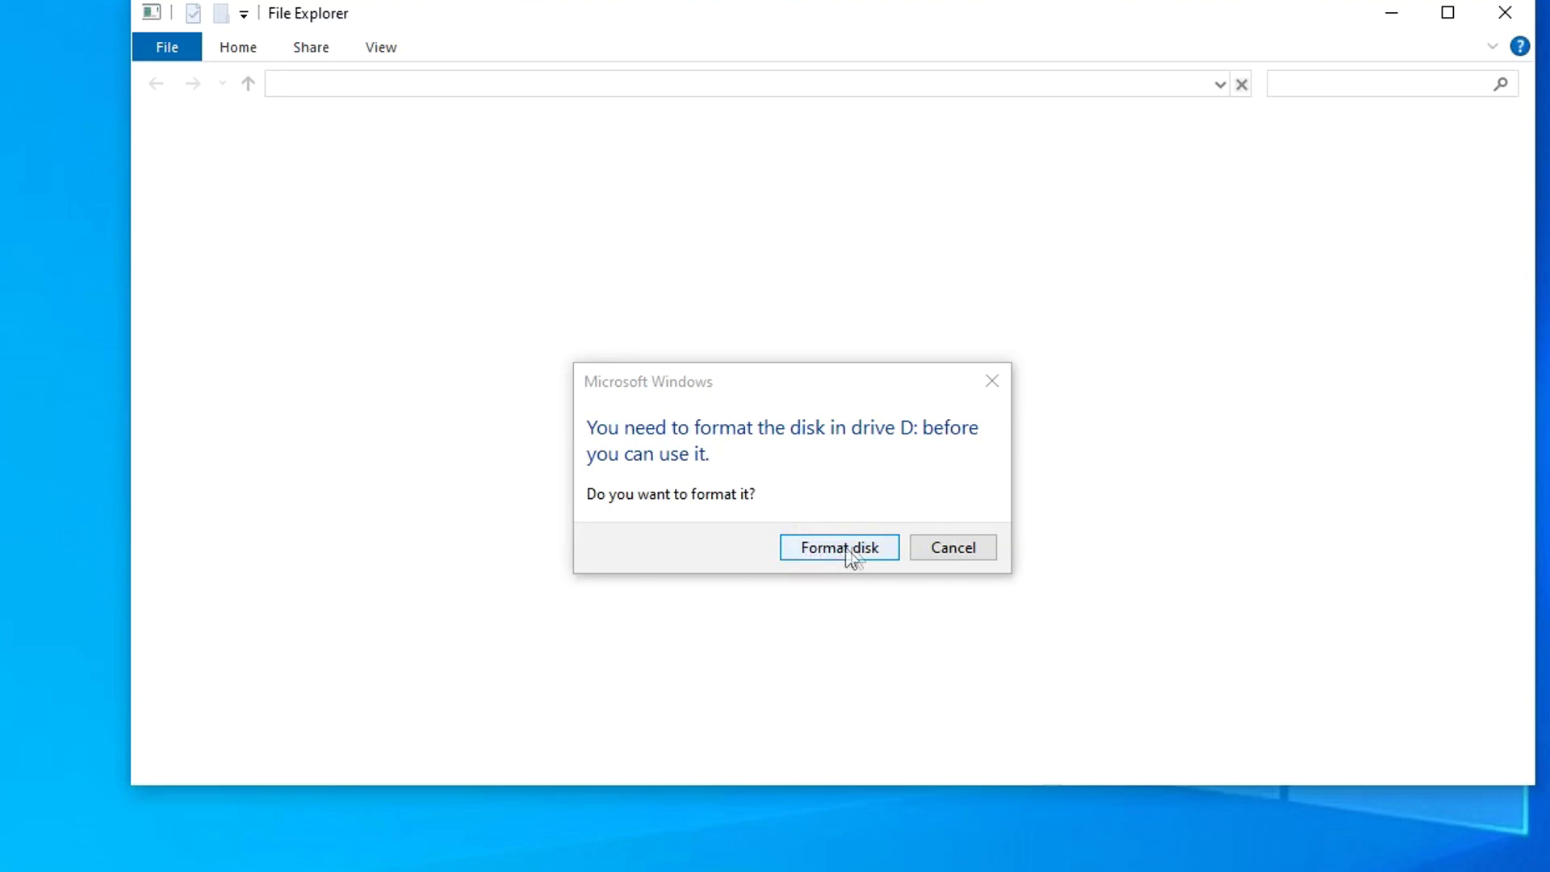
# Step: Quick-format Local Disk (D:) as NTFS and dismiss the Format Complete notice
pyautogui.click(876, 547)
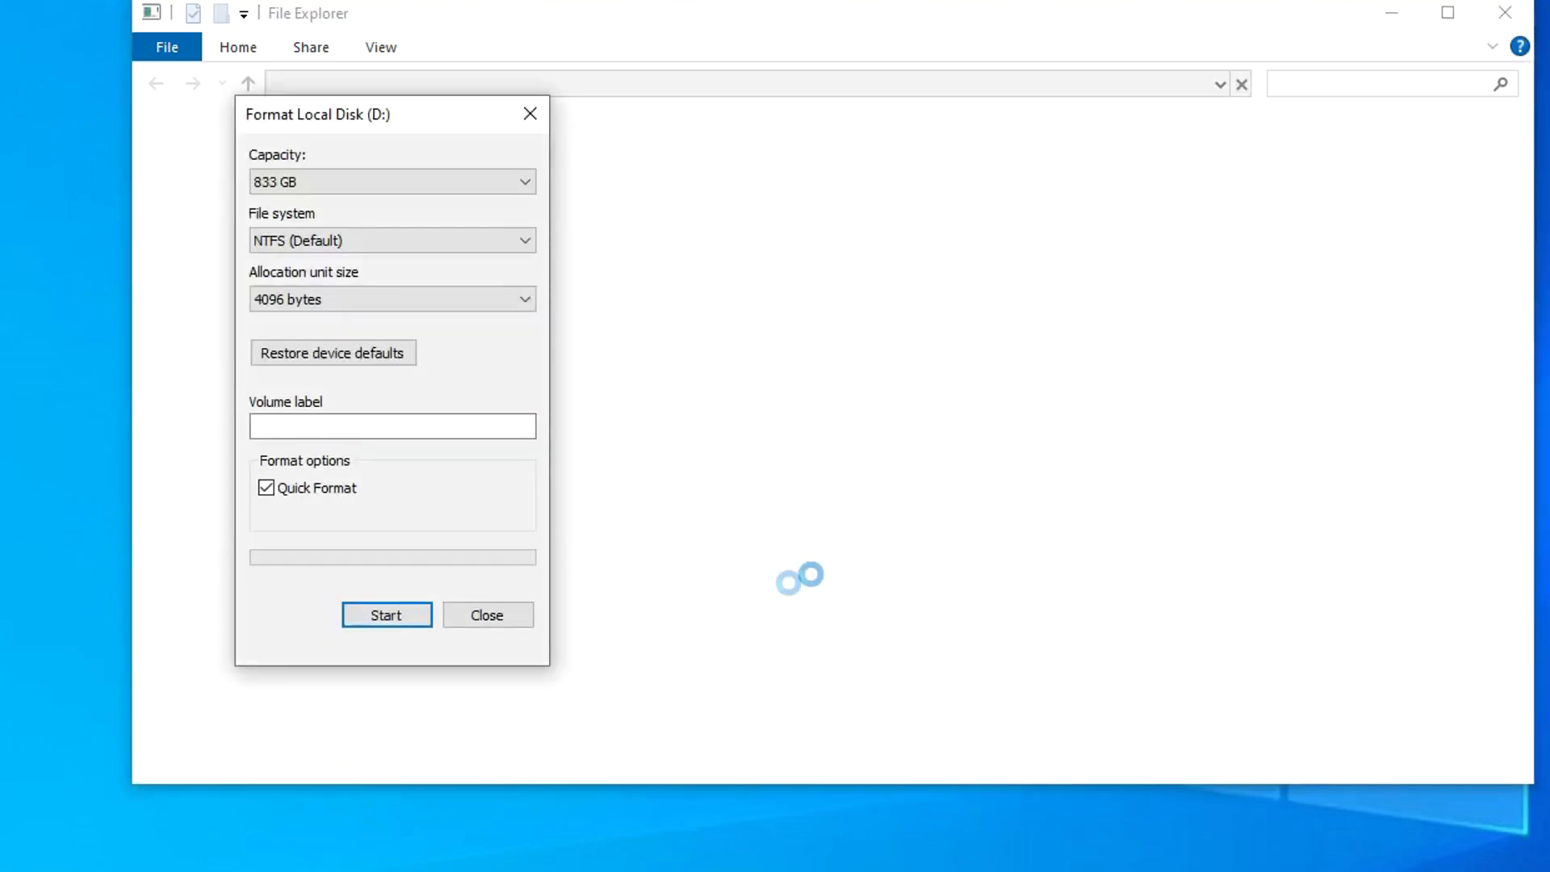
pyautogui.click(398, 621)
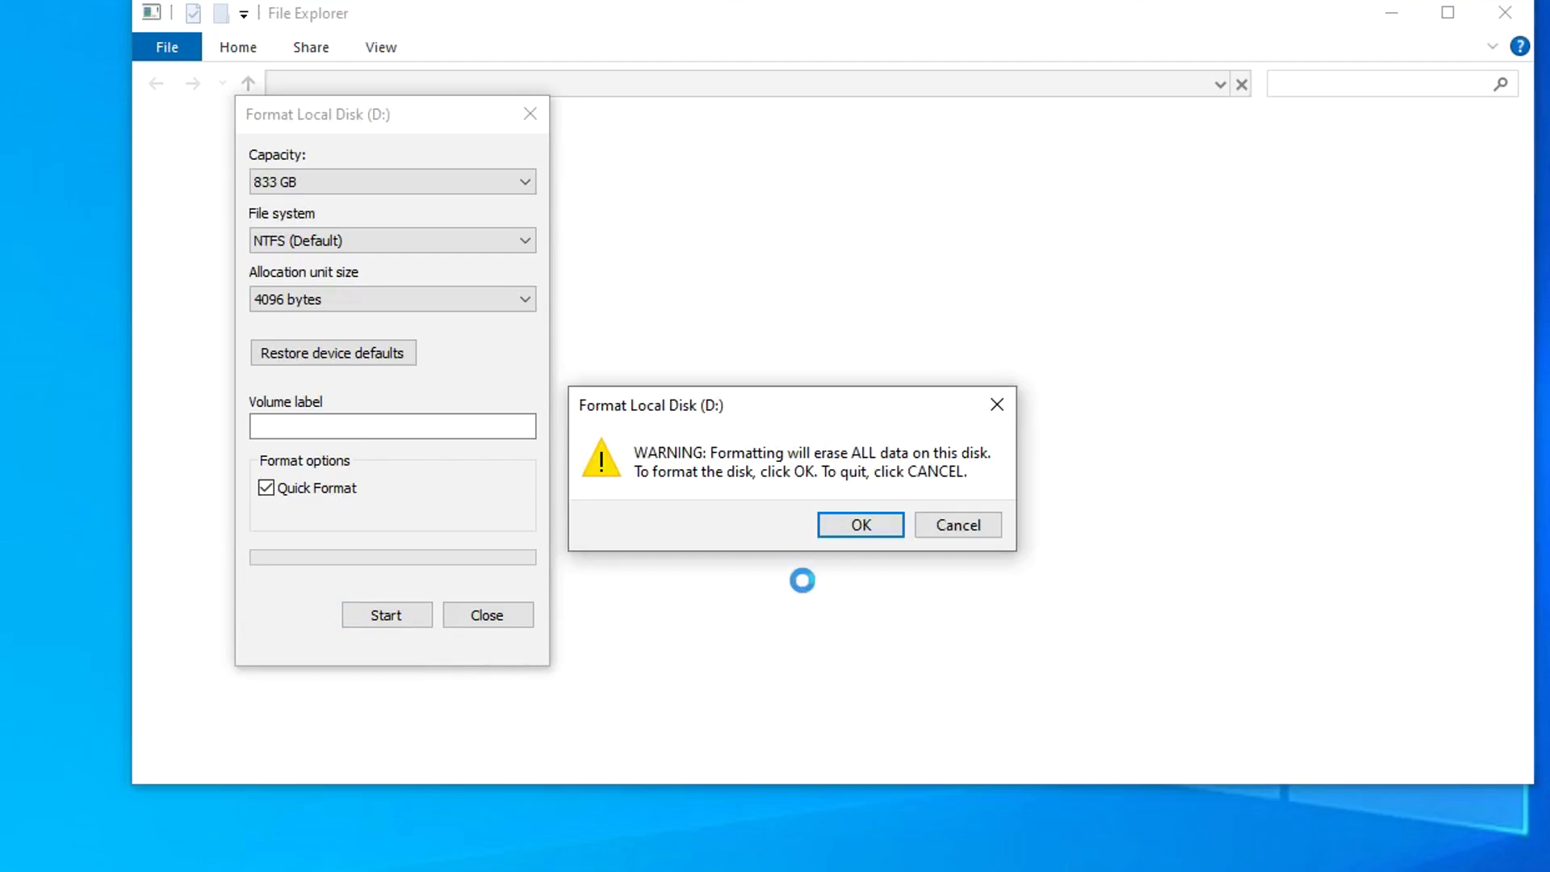
pyautogui.click(838, 529)
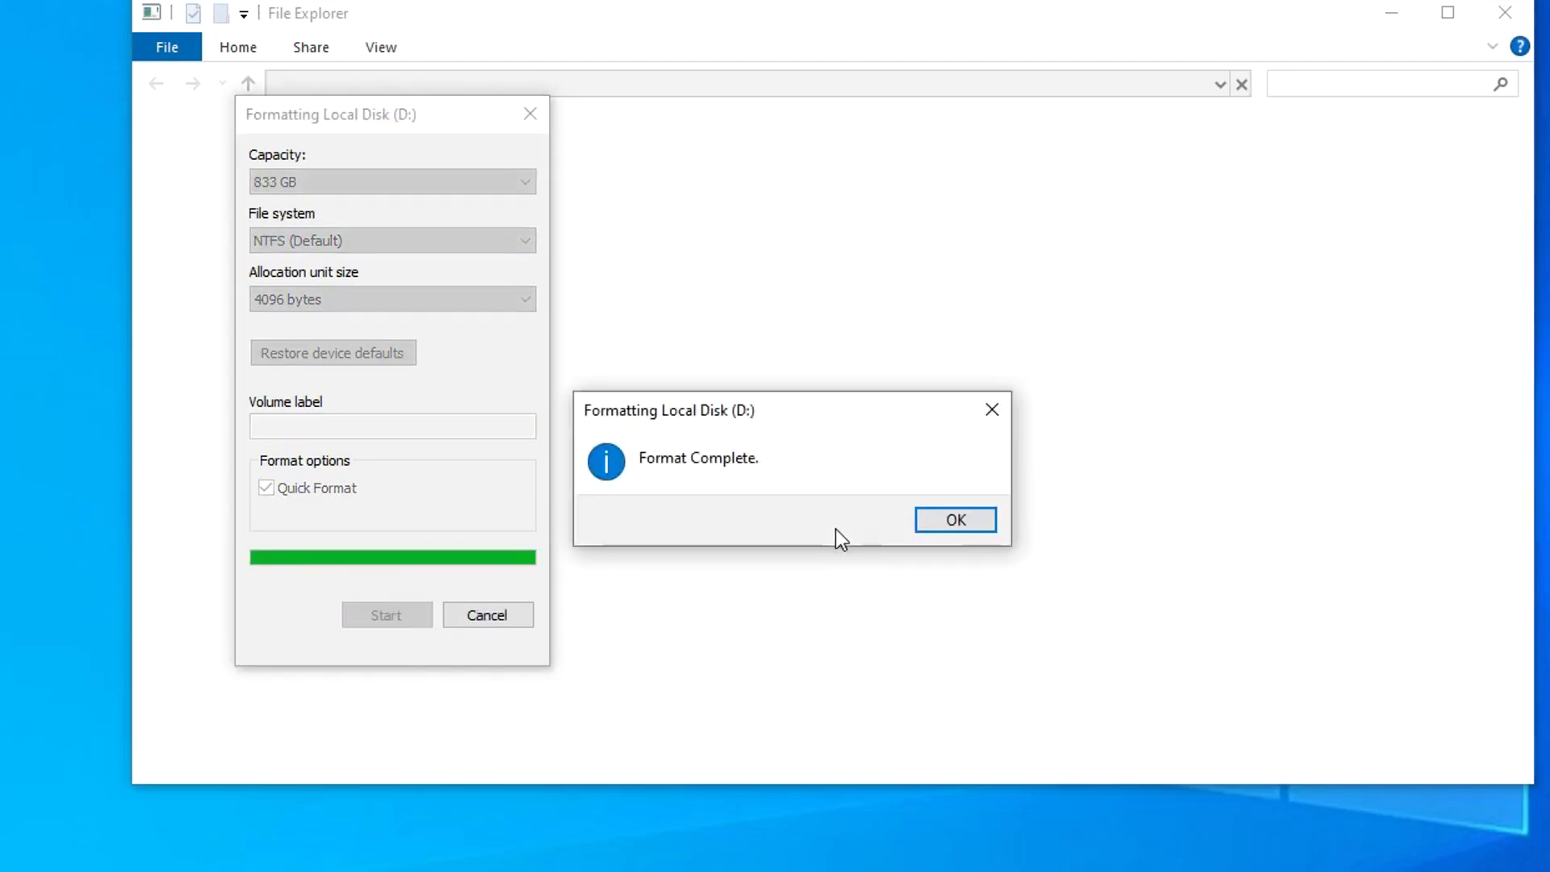
pyautogui.click(927, 521)
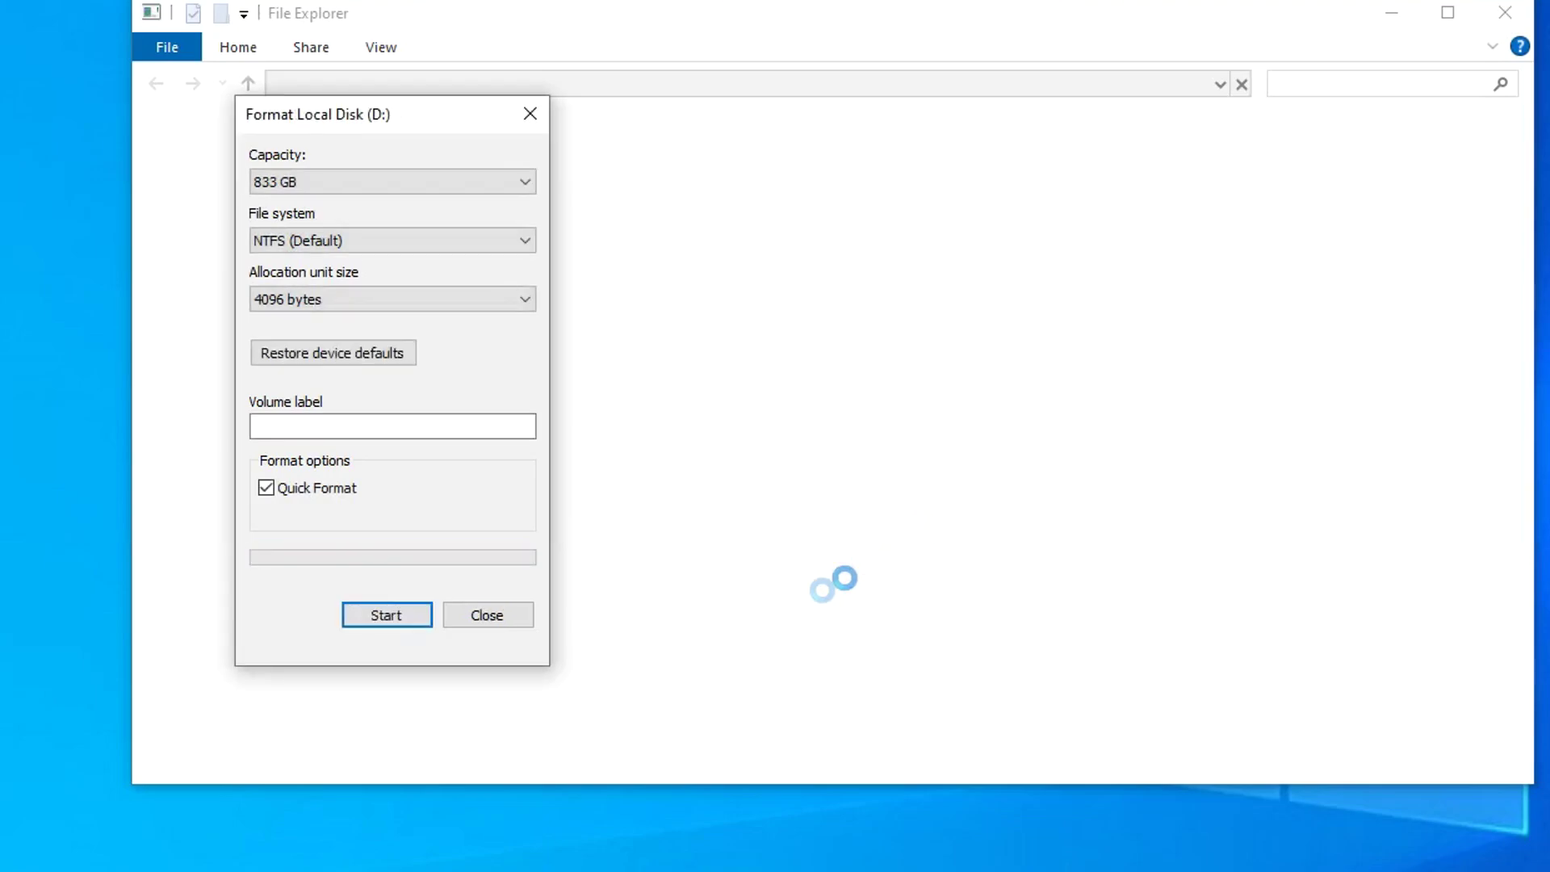
pyautogui.click(507, 614)
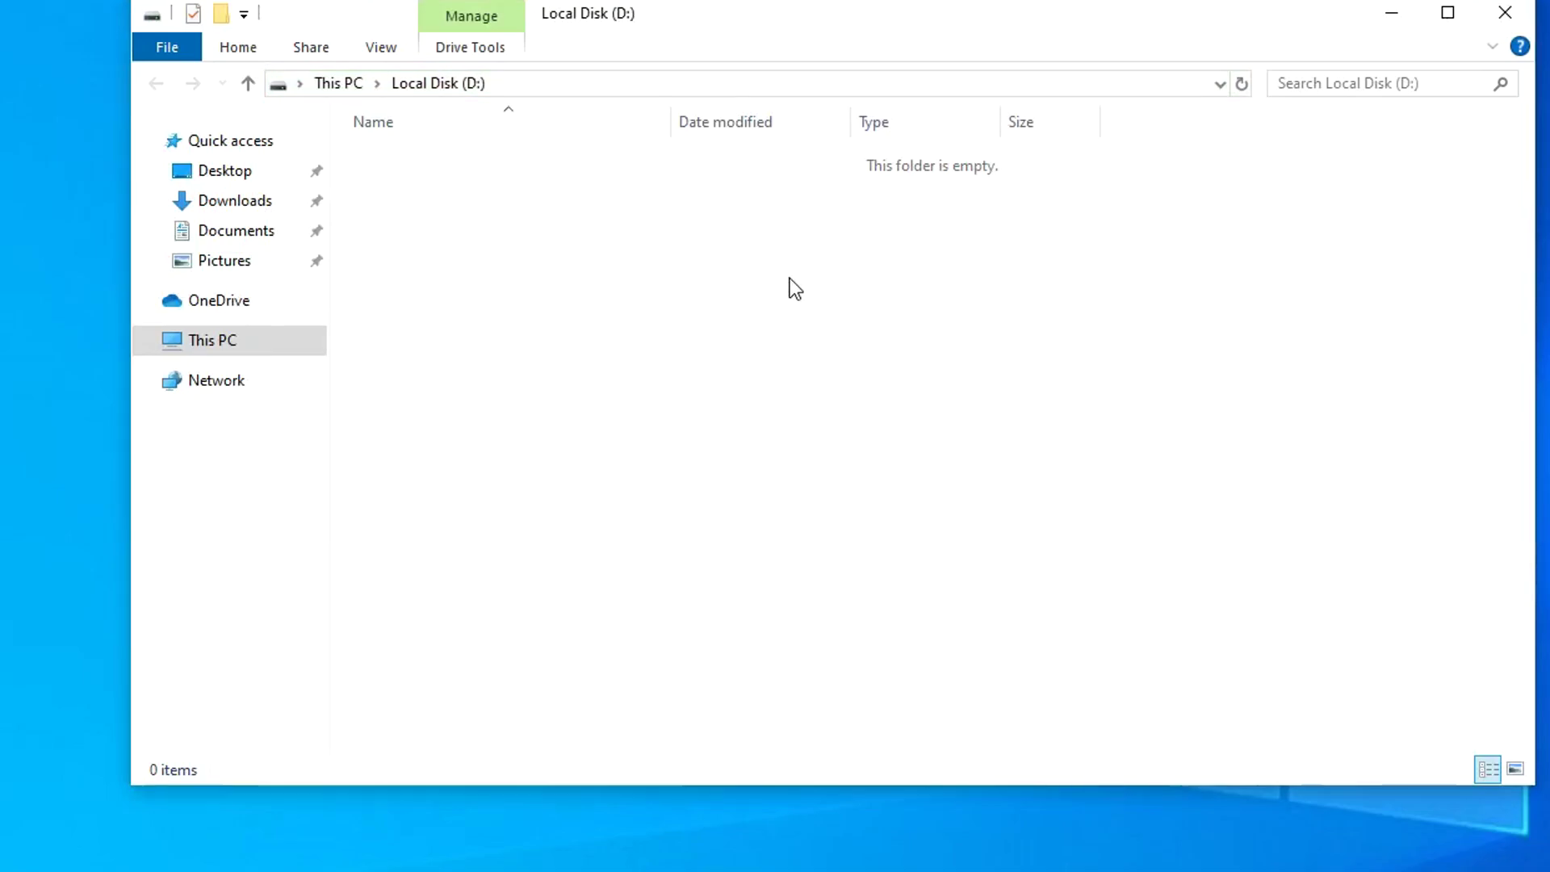
# Step: View This PC showing the 97.0 GB drive C and the empty 833 GB drive D
pyautogui.click(302, 360)
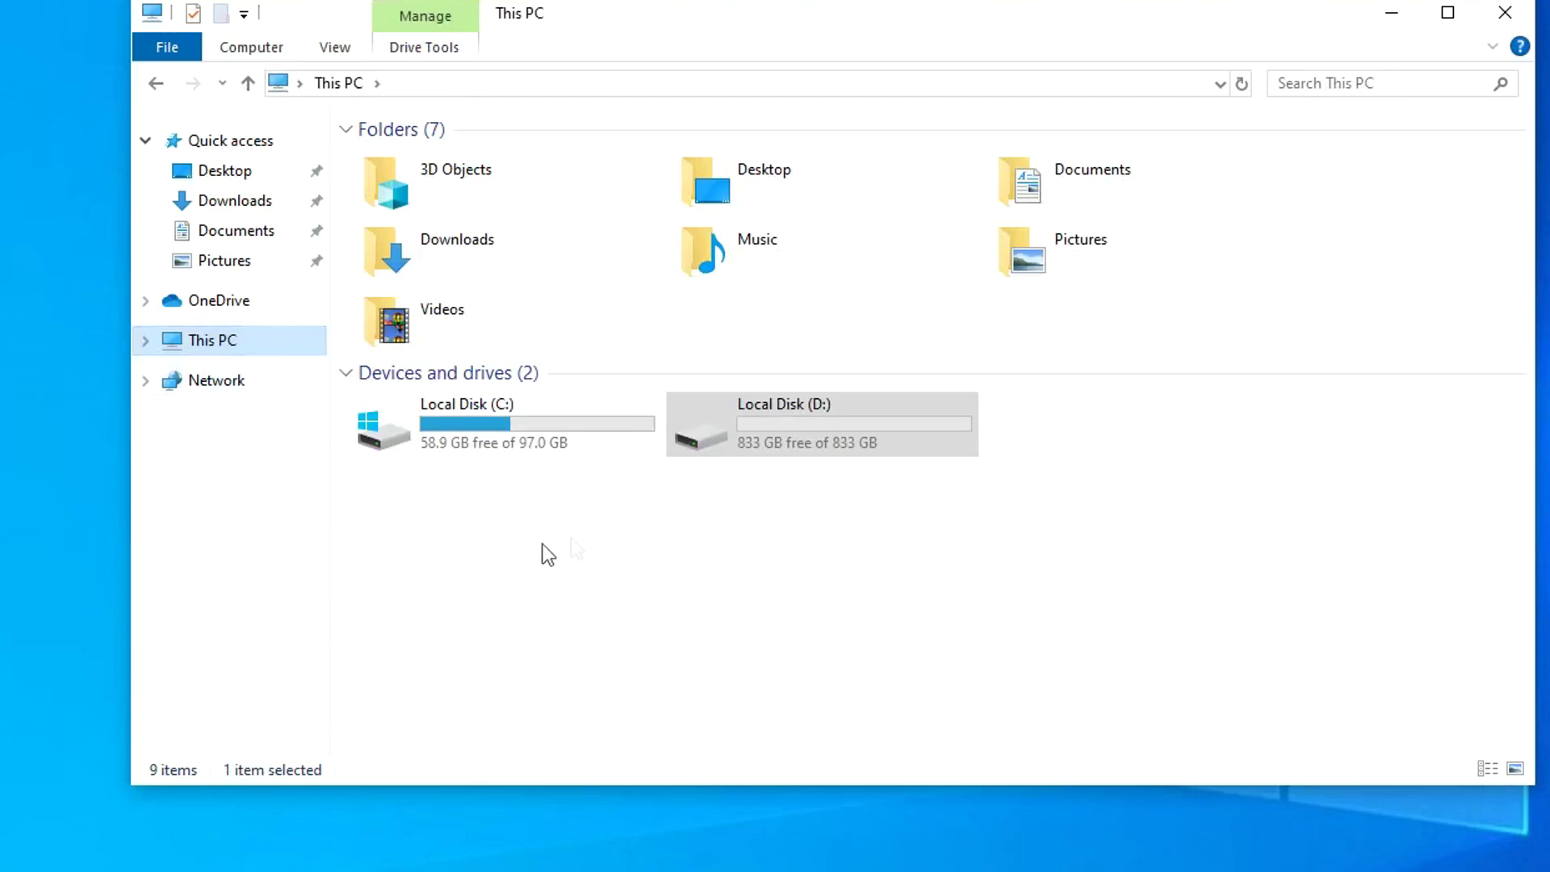
pyautogui.click(822, 520)
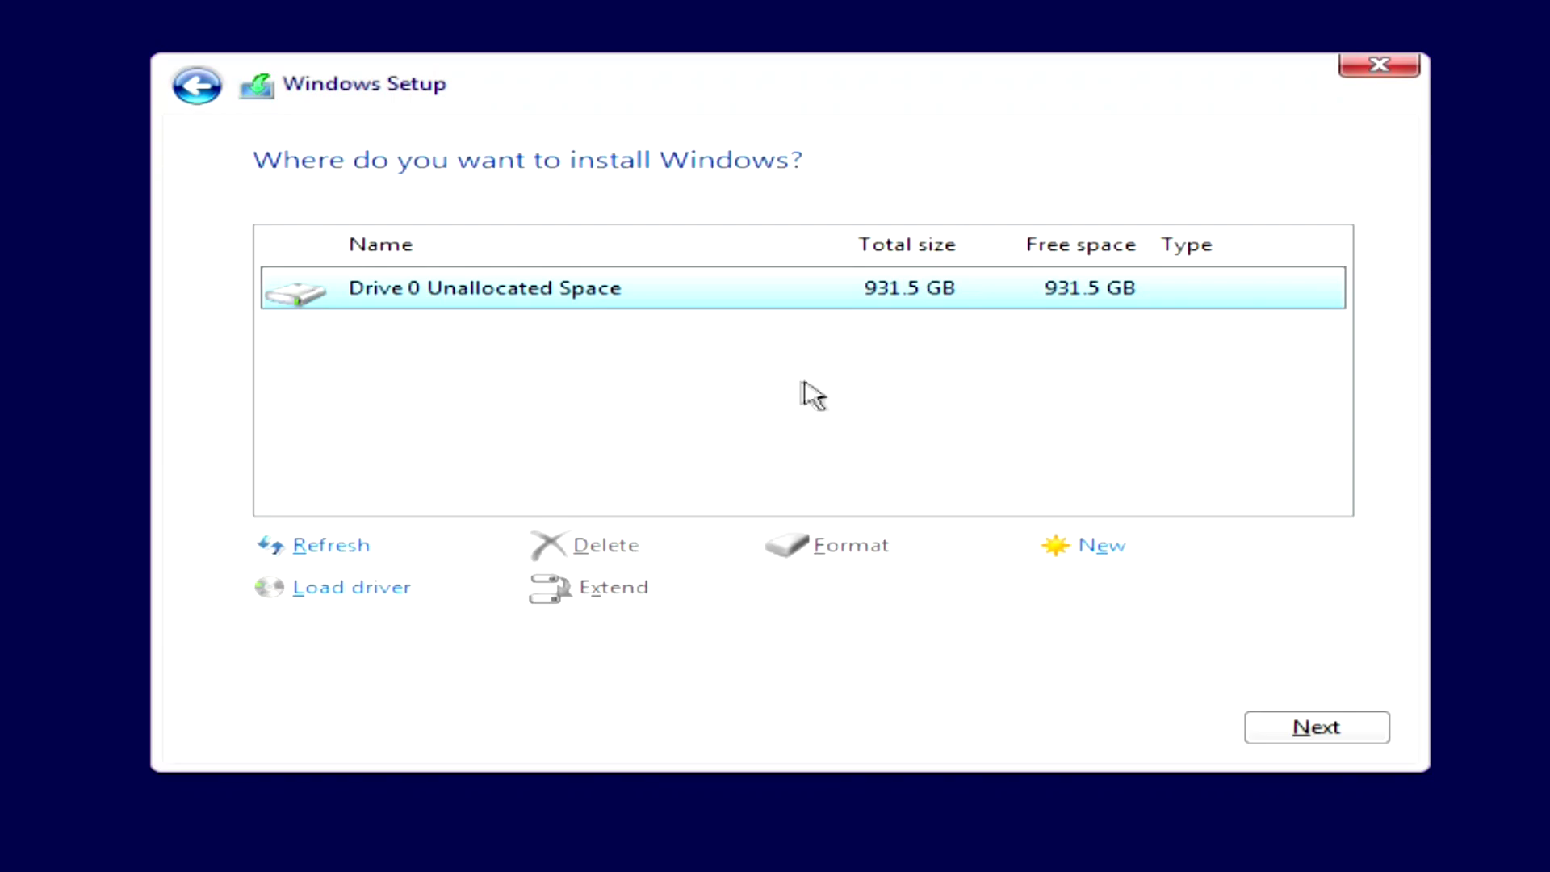
# Step: Begin installing Windows onto Drive 0's whole 931.5 GB unallocated space
pyautogui.click(1261, 731)
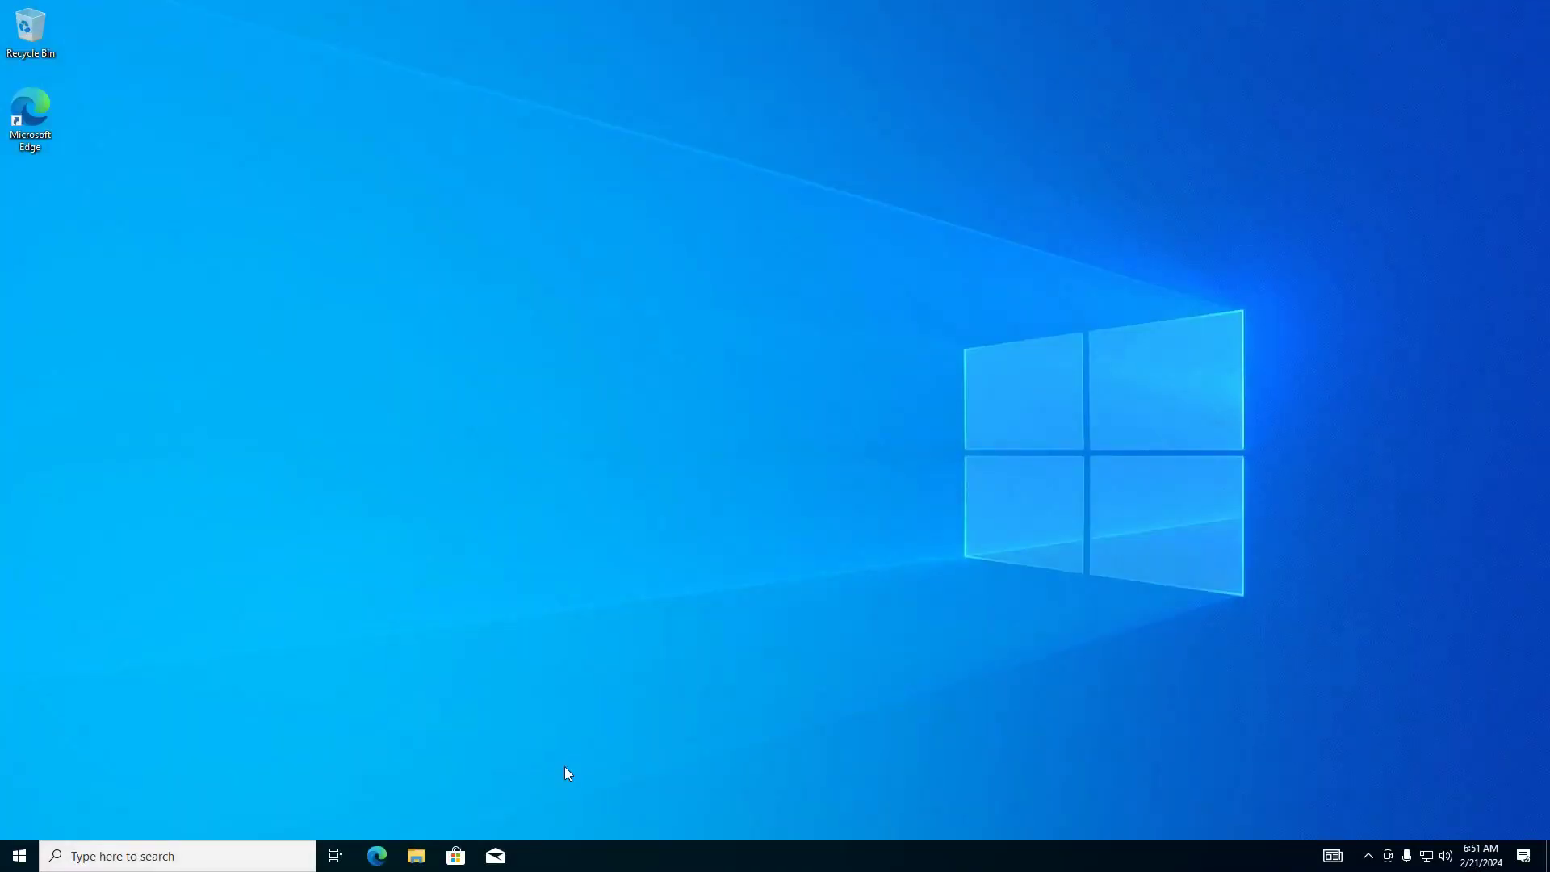
pyautogui.click(416, 854)
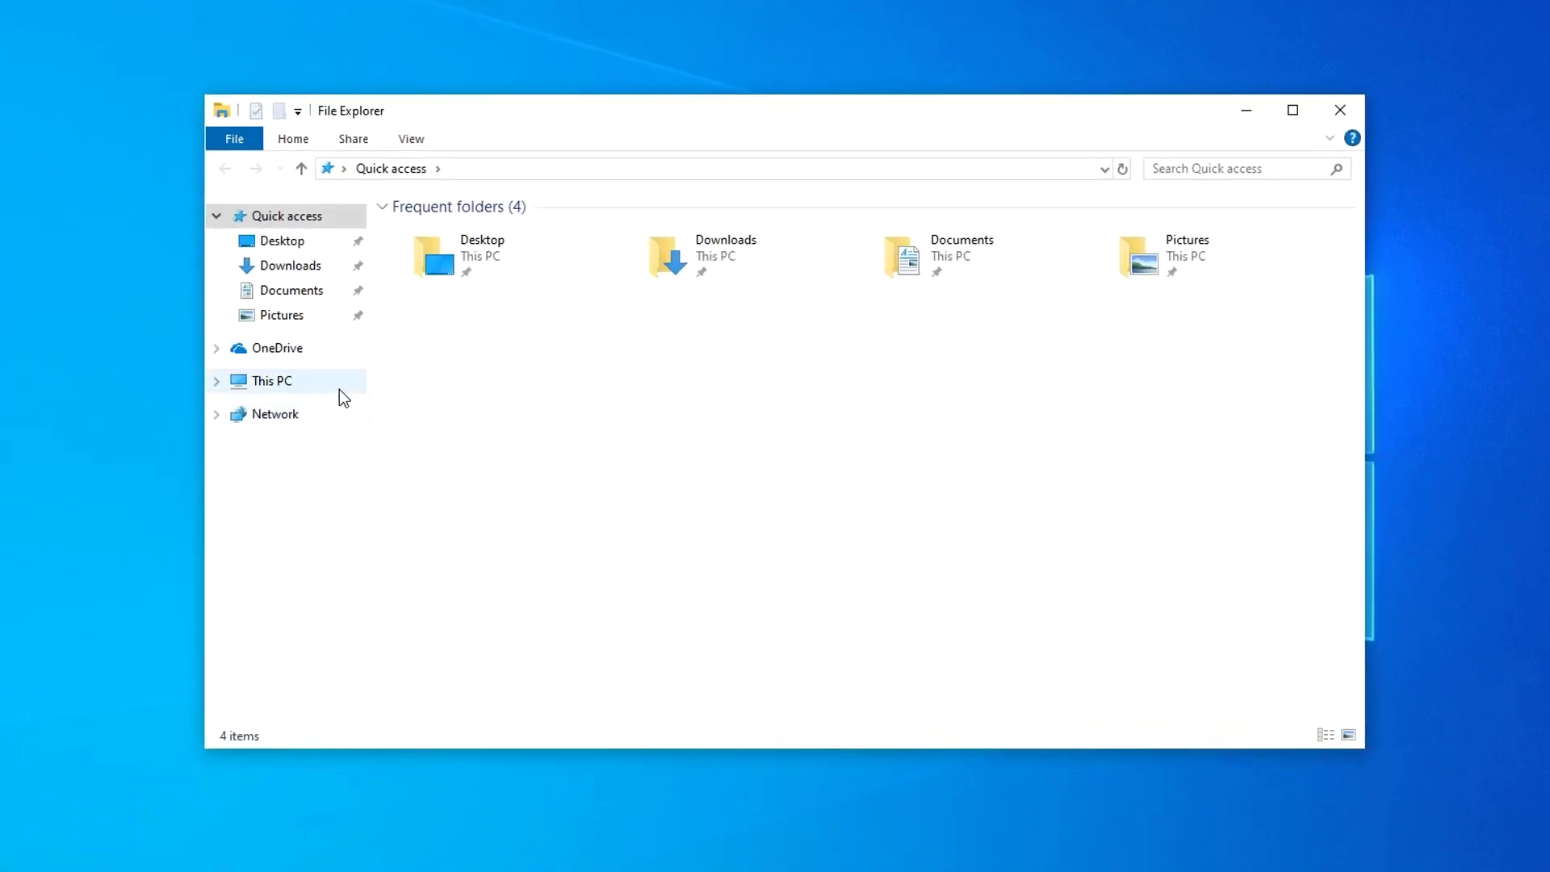
pyautogui.click(339, 389)
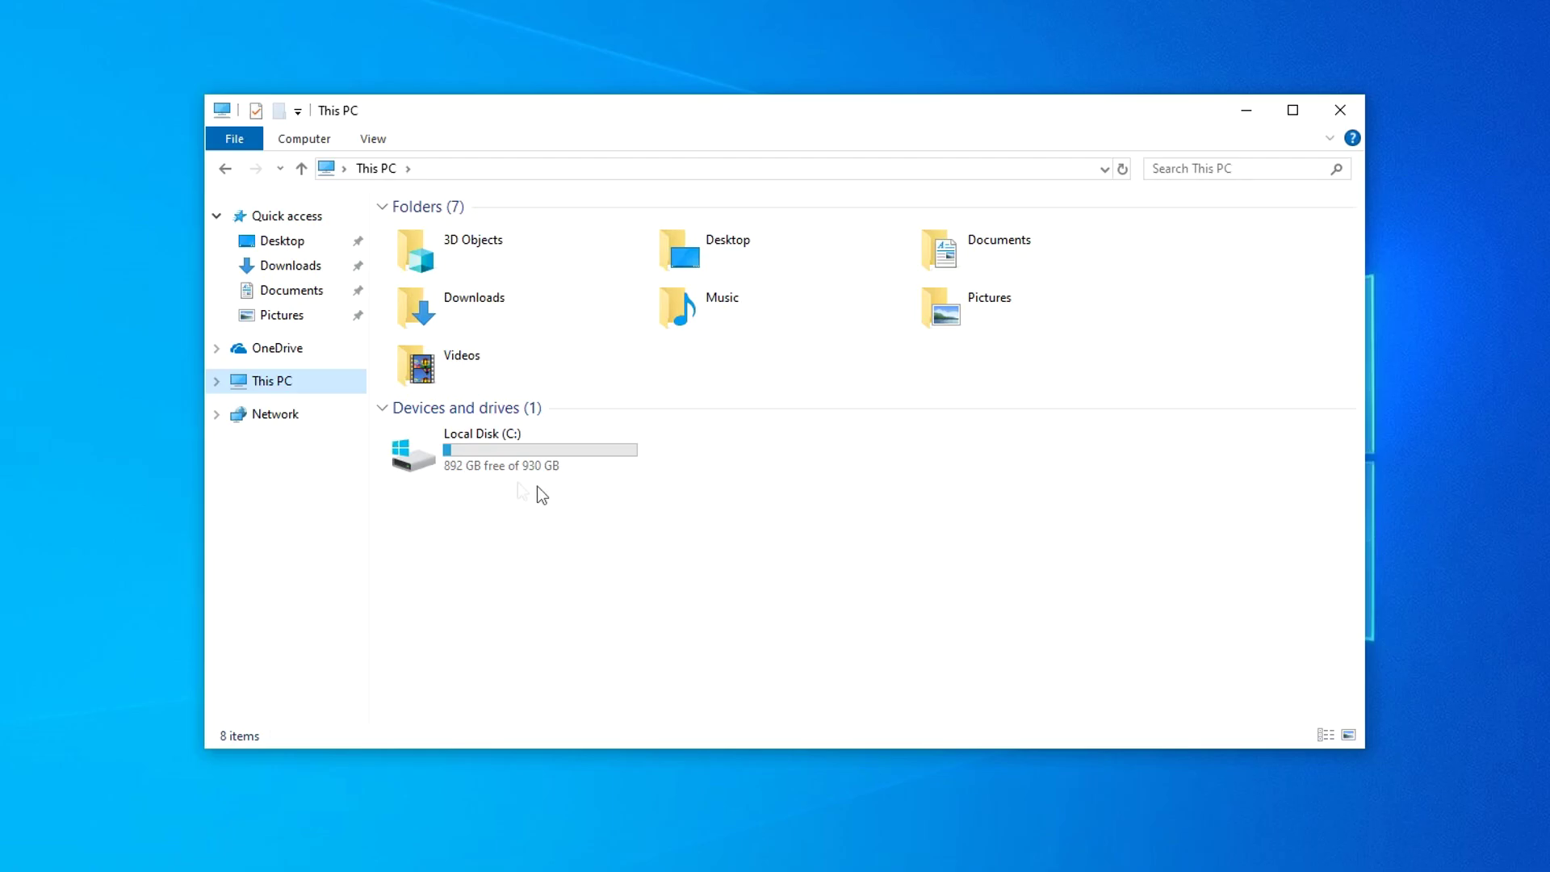
pyautogui.click(1340, 110)
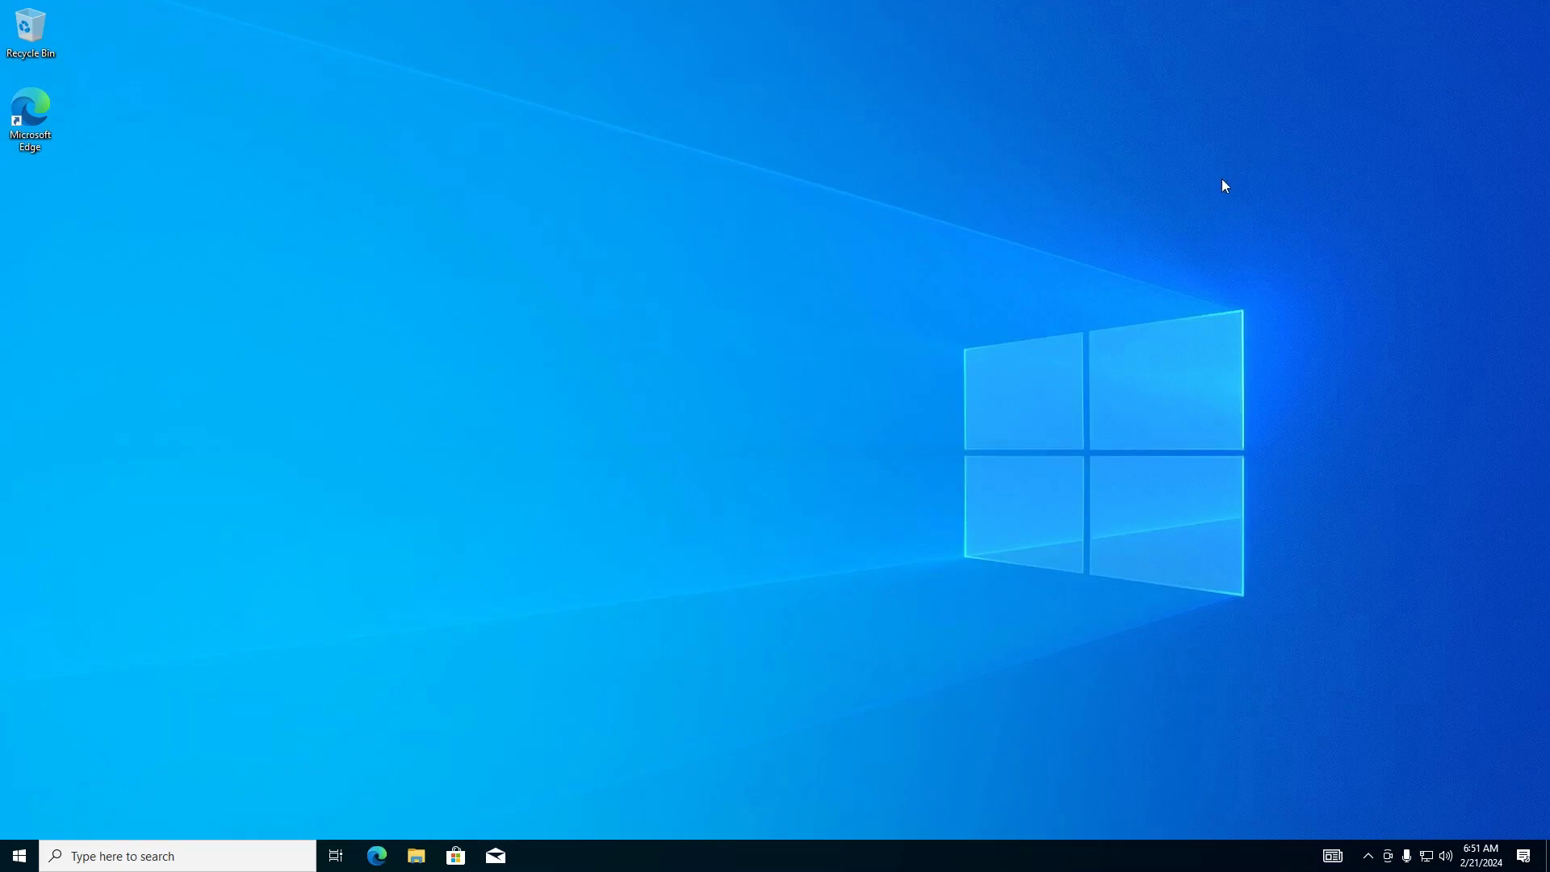
pyautogui.rightClick(19, 855)
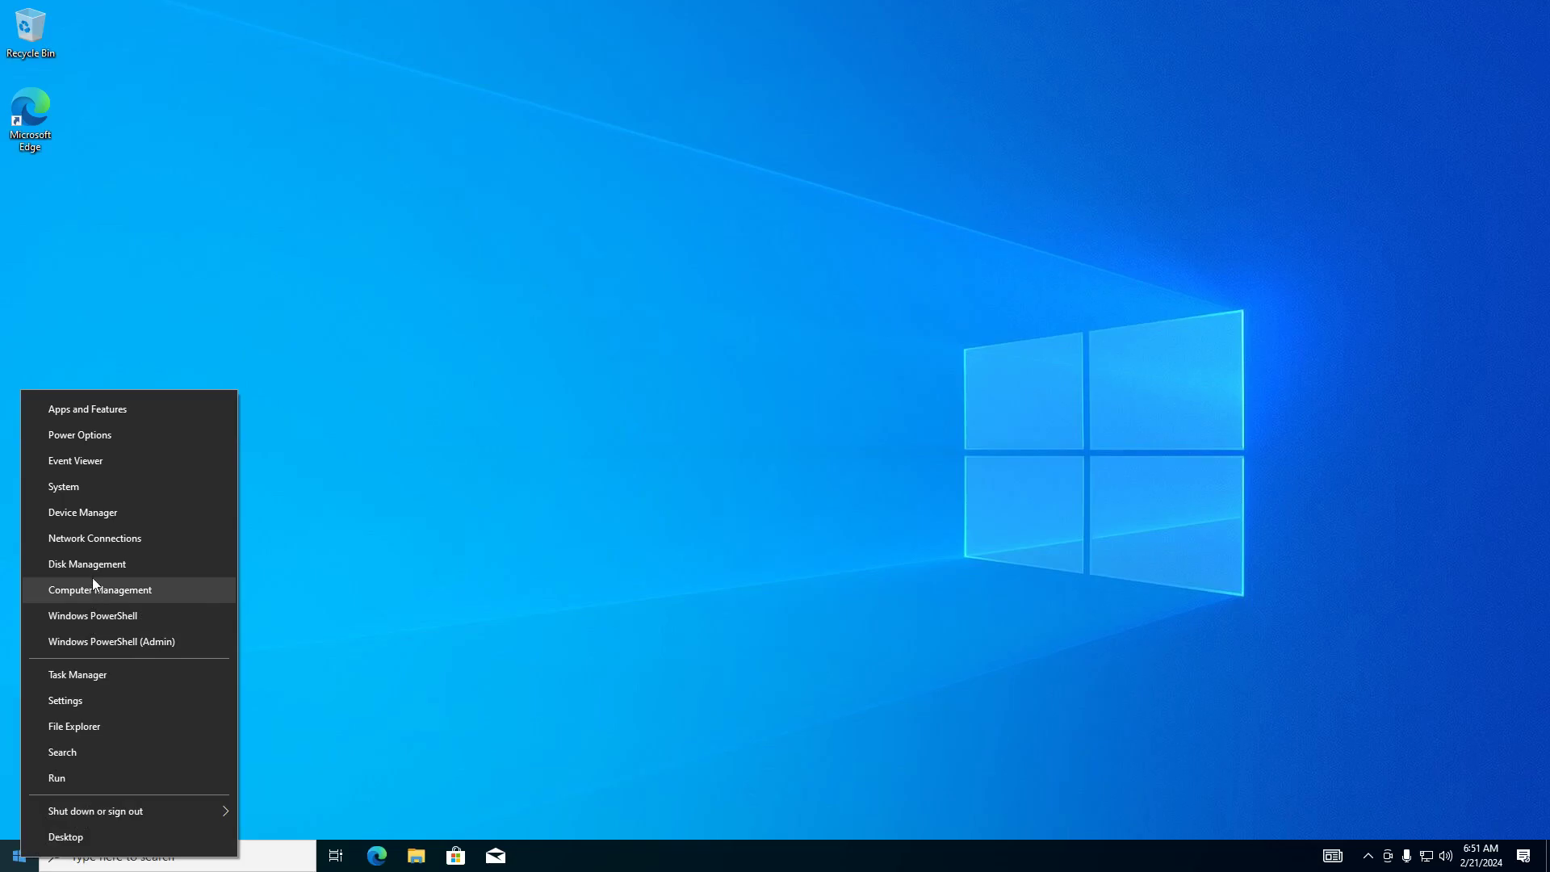
# Step: Launch Disk Management from the Start menu, move and widen its window, and bring up drive C's actions
pyautogui.click(187, 565)
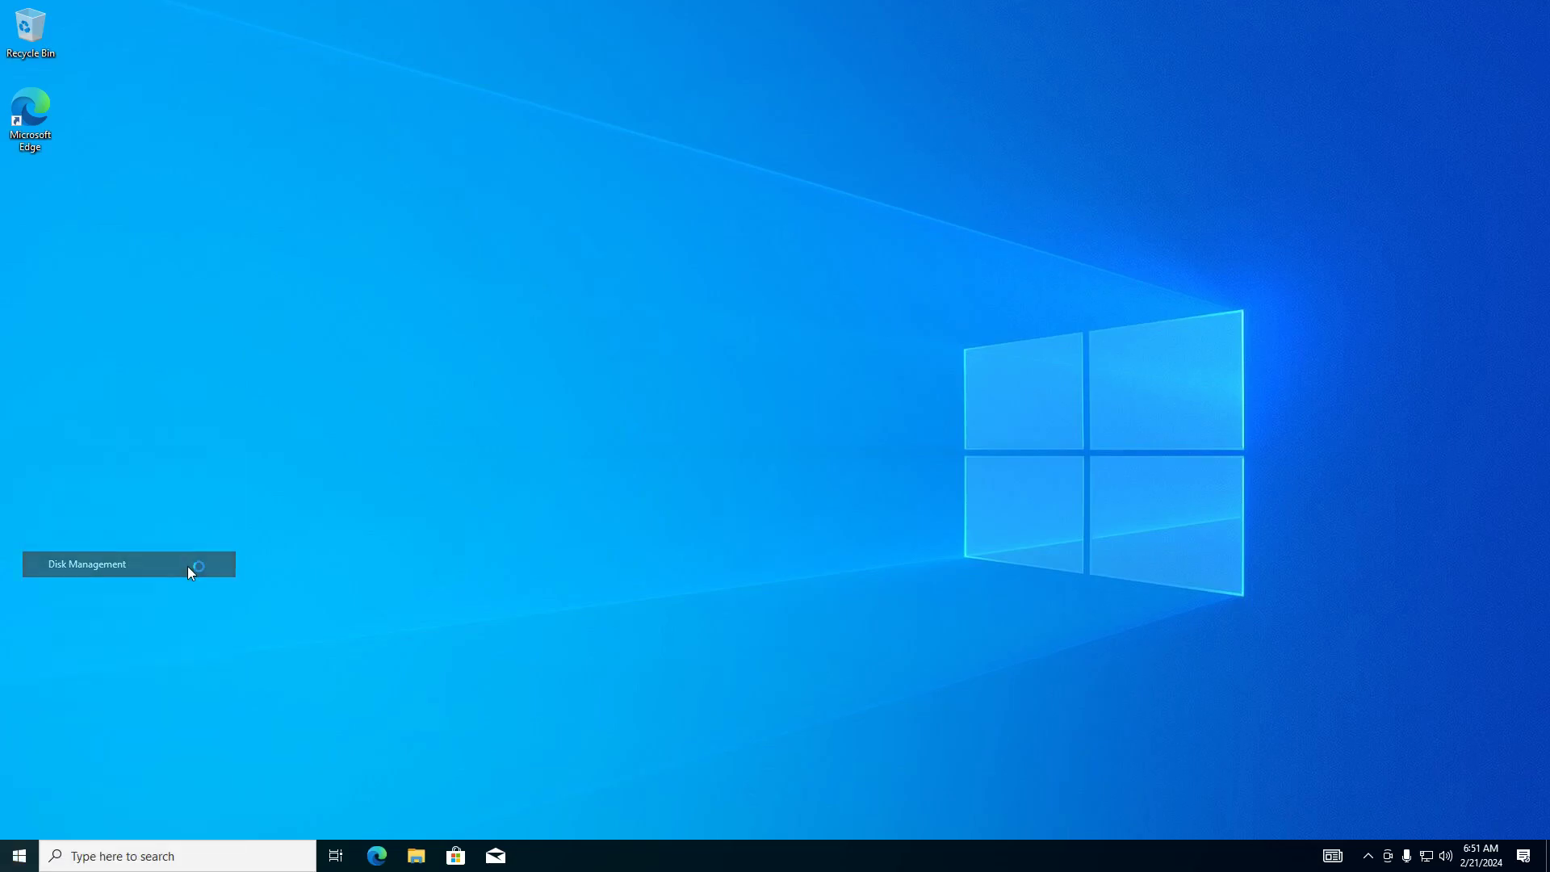
pyautogui.moveTo(426, 96); pyautogui.dragTo(644, 115)
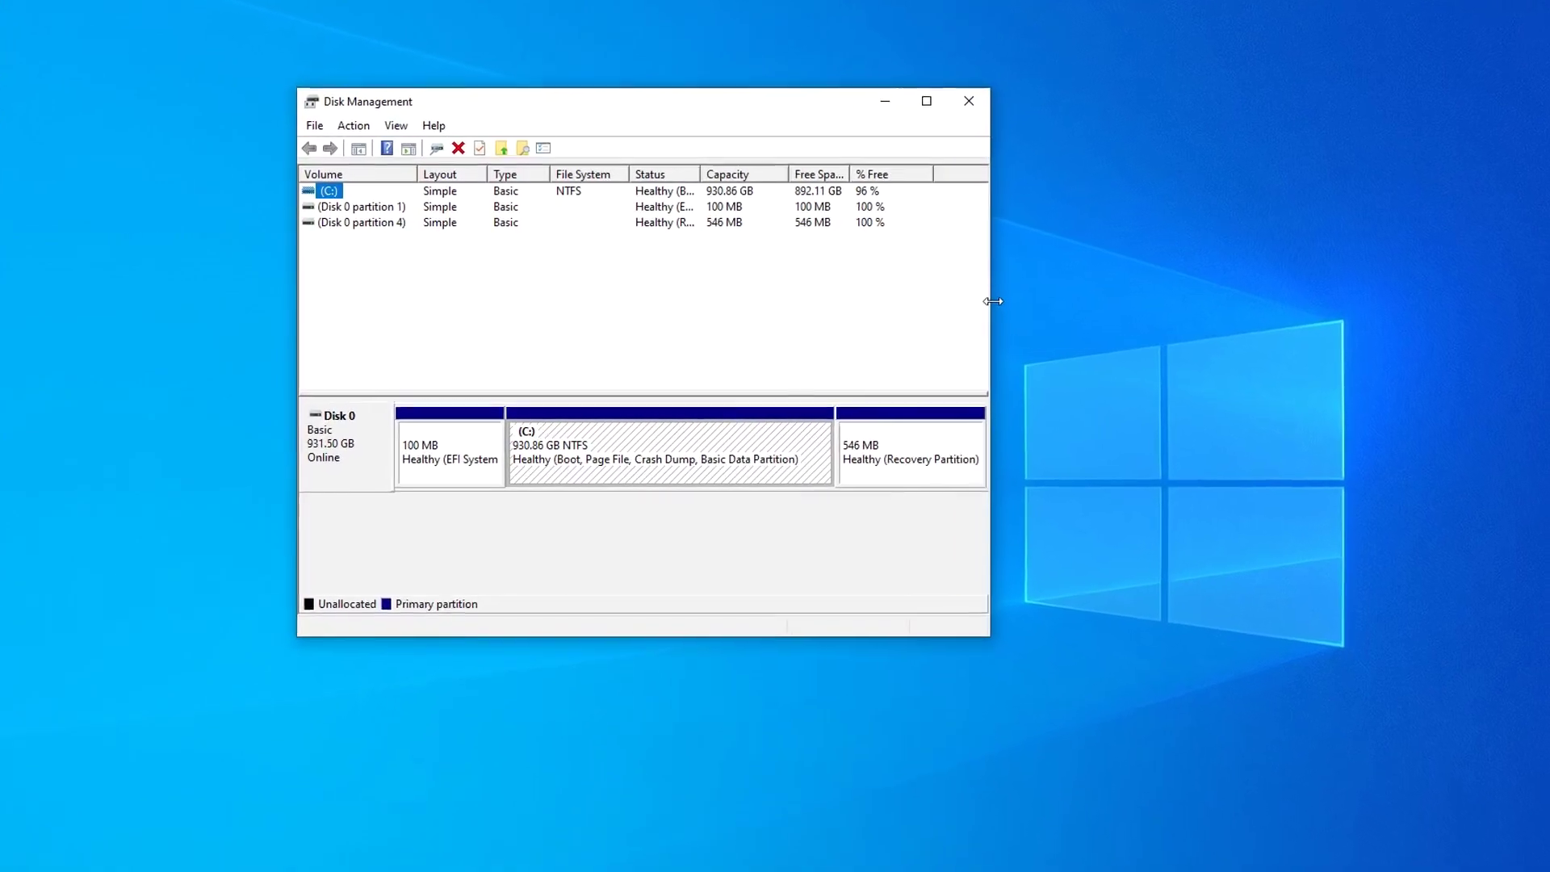
pyautogui.moveTo(965, 298); pyautogui.dragTo(1146, 309)
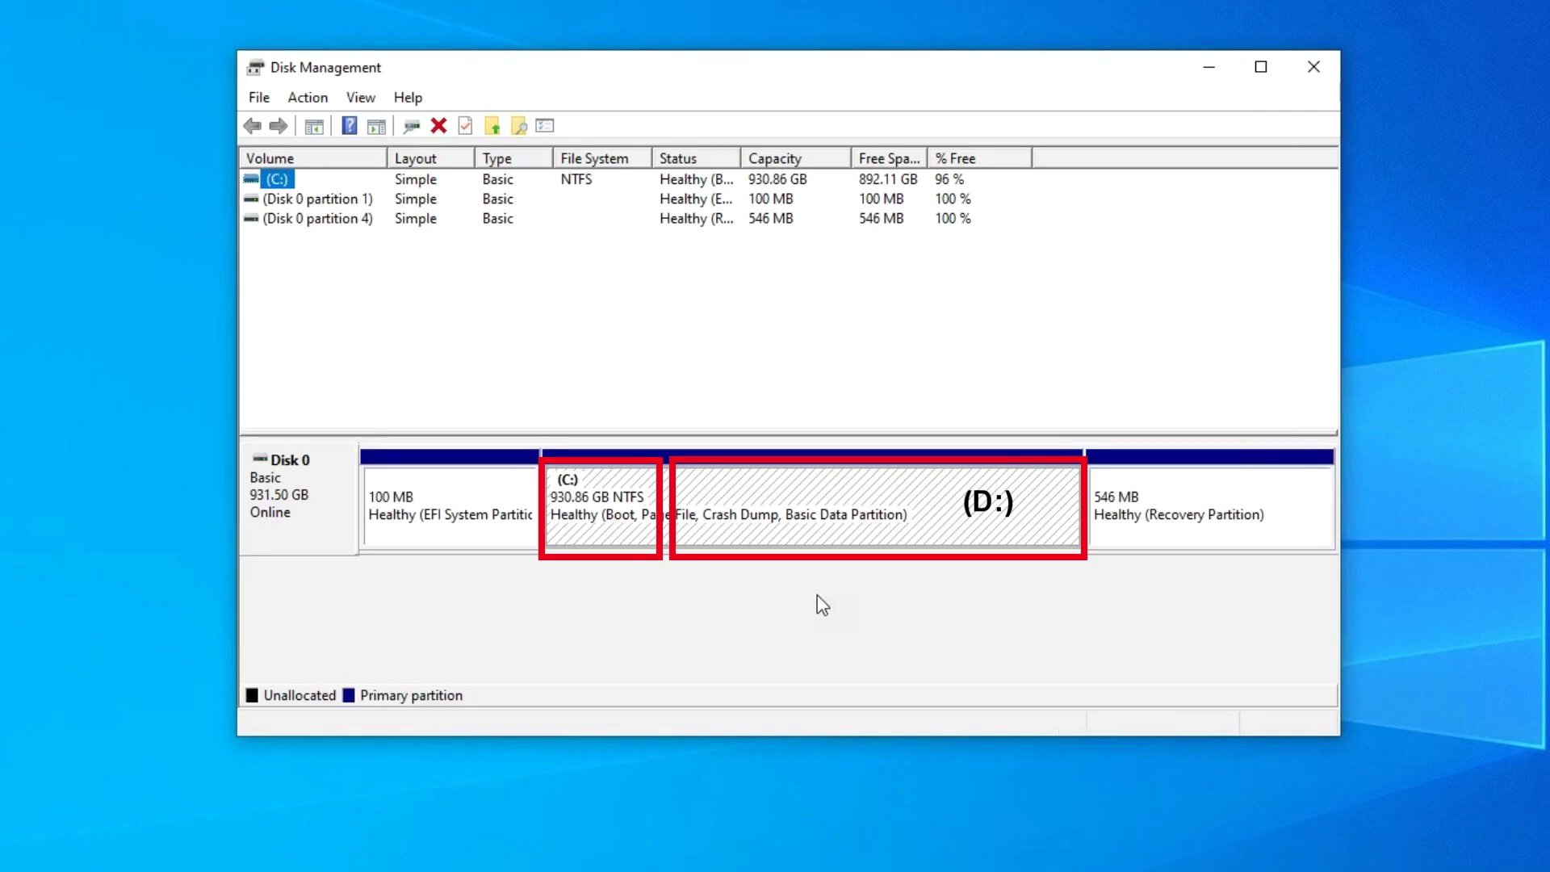
pyautogui.rightClick(933, 506)
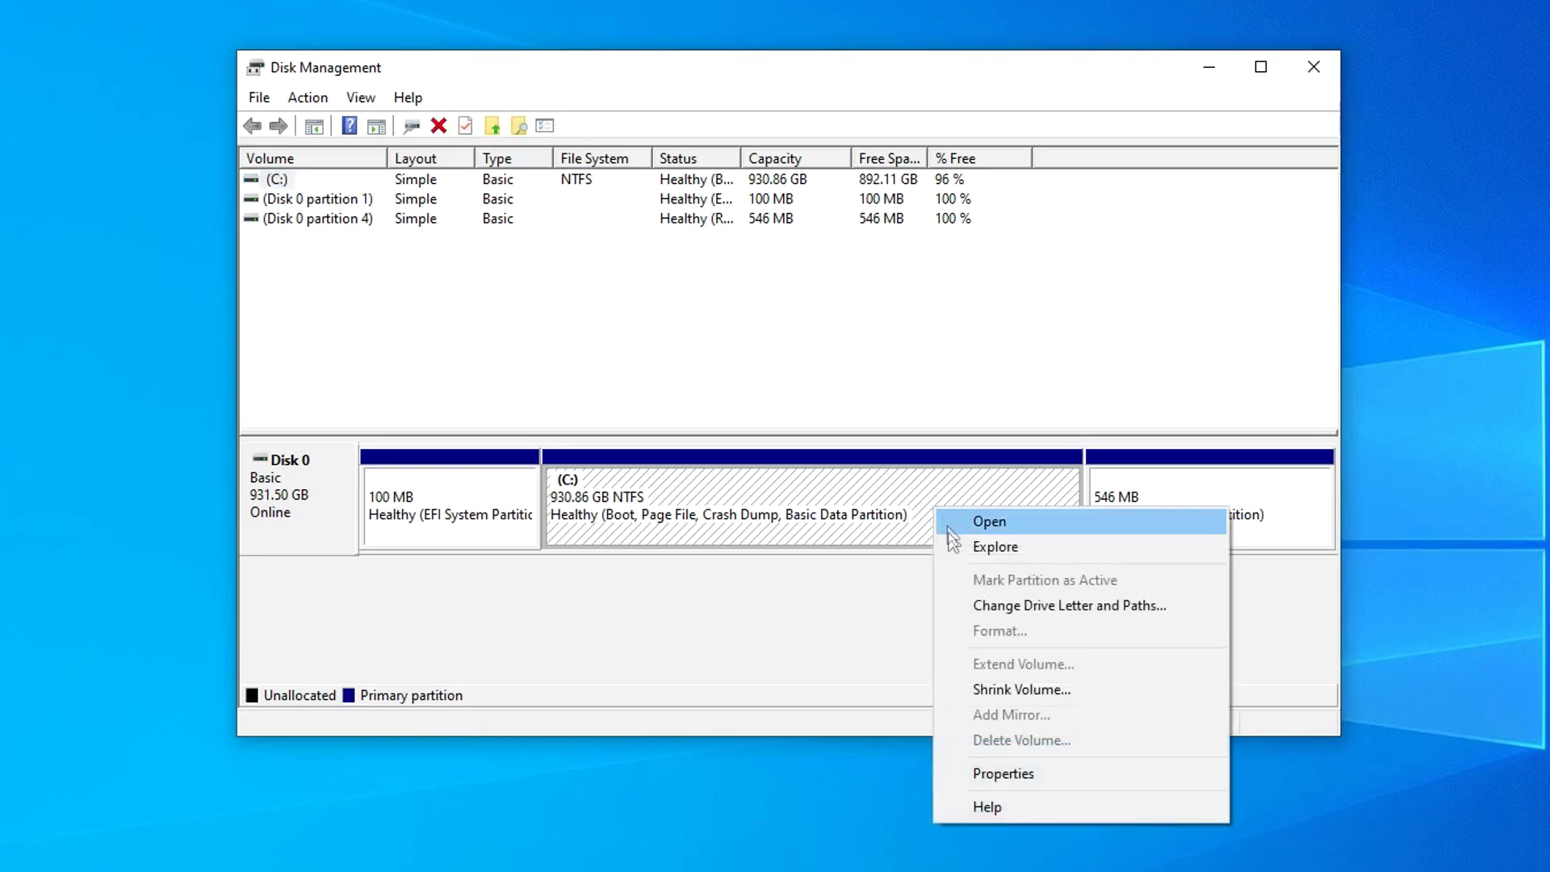
# Step: Shrink drive C by 850000 MB, leaving it at 100.78 GB with 830.08 GB unallocated
pyautogui.click(1116, 694)
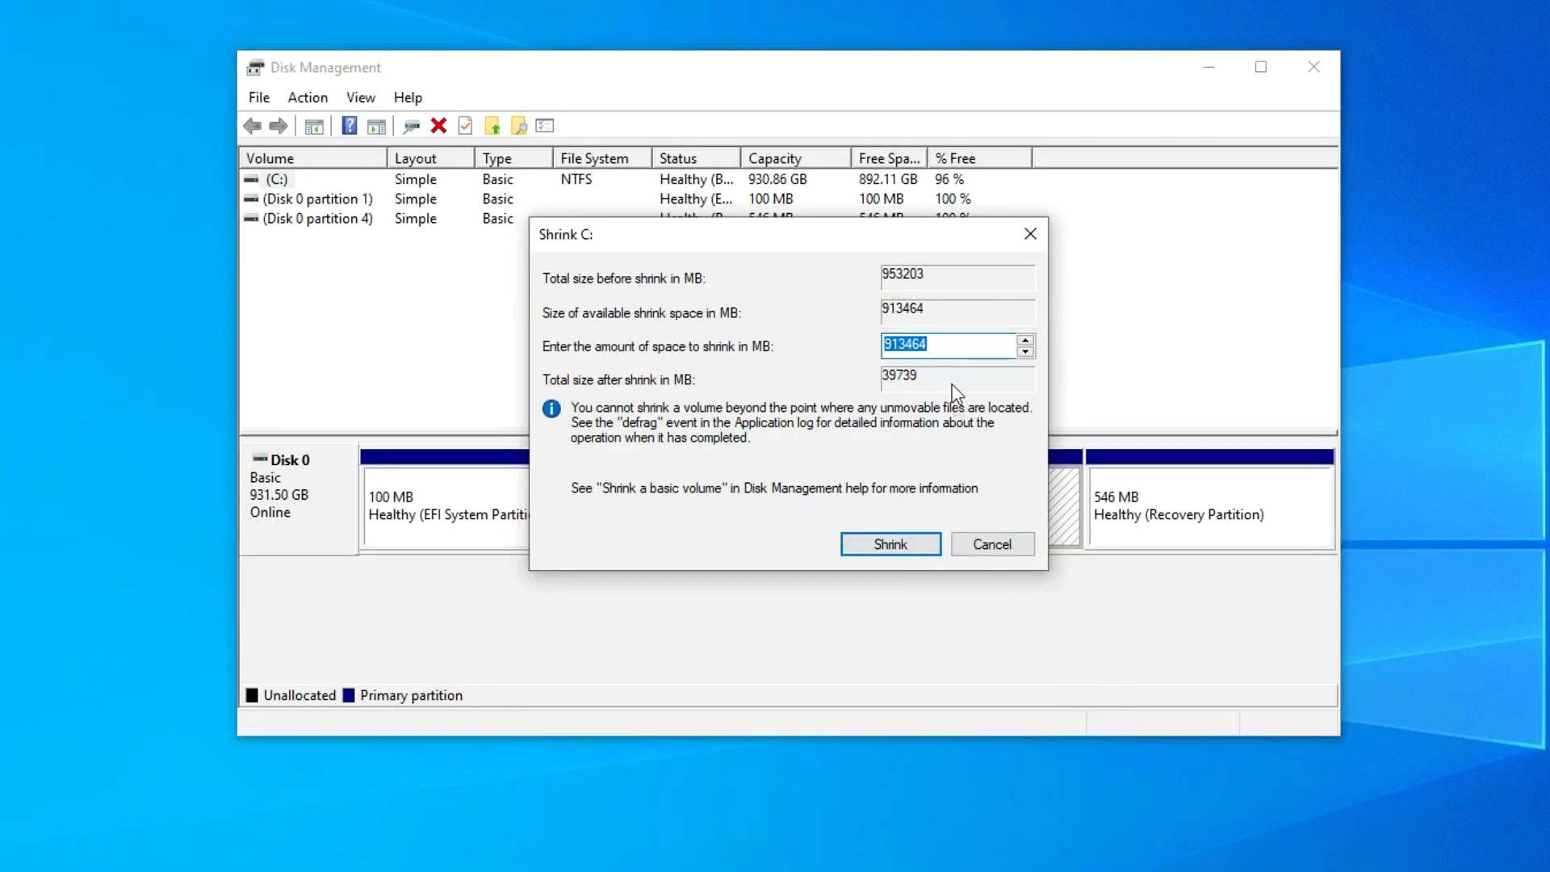
pyautogui.press('End')
pyautogui.press('BackSpace')
pyautogui.press('BackSpace')
pyautogui.press('BackSpace')
pyautogui.press('BackSpace')
pyautogui.press('BackSpace')
pyautogui.press('BackSpace')
pyautogui.write('850000')
pyautogui.click(898, 542)
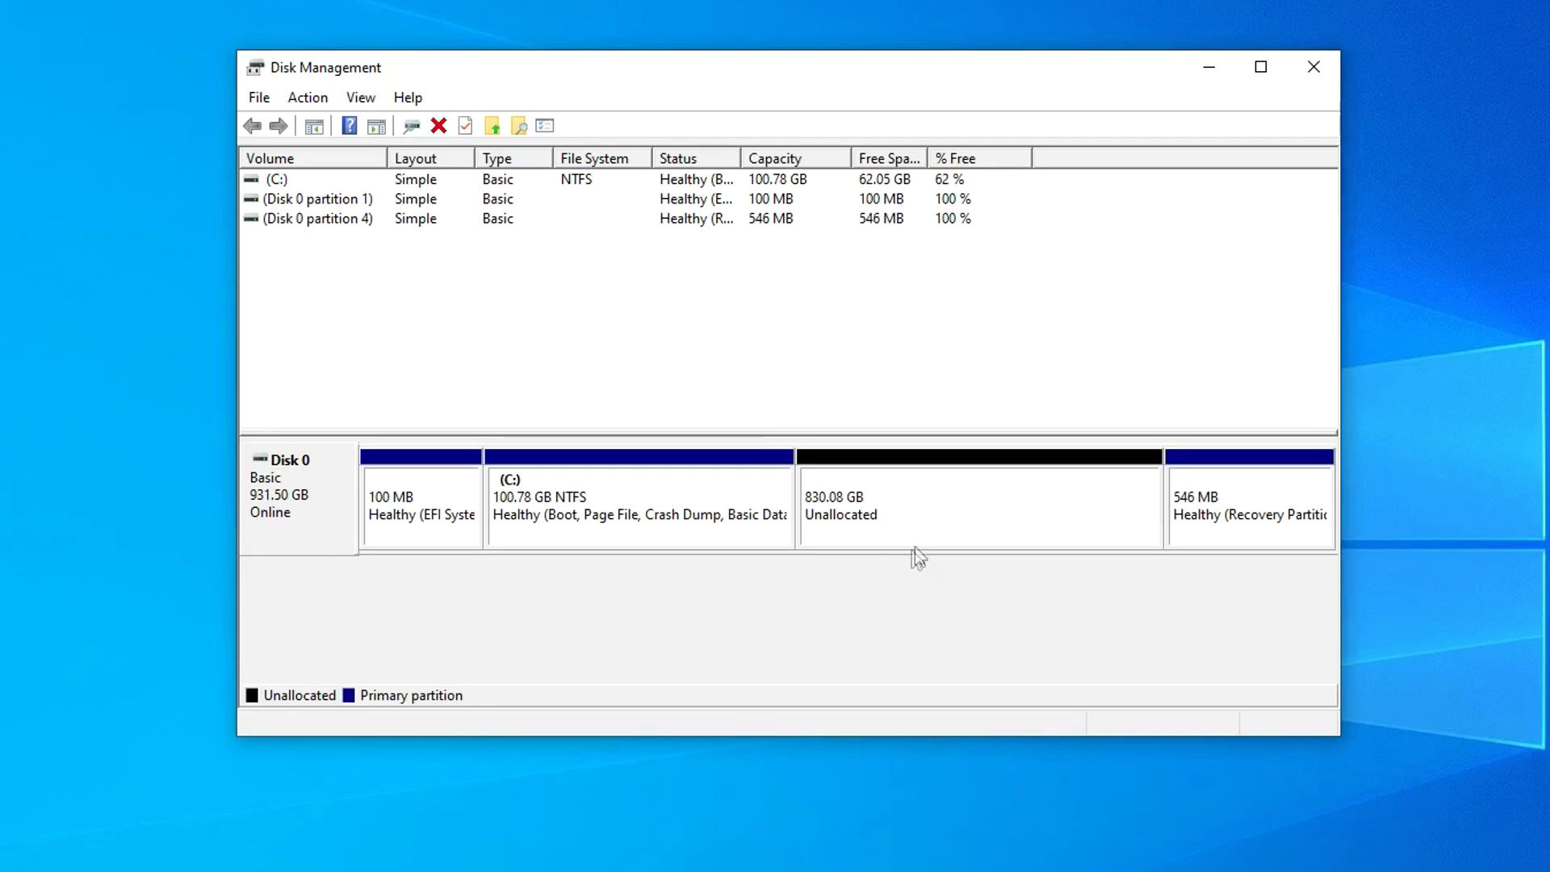
# Step: Turn the unallocated space into NTFS quick-formatted 'New Volume' drive D, then close Disk Management
pyautogui.rightClick(928, 518)
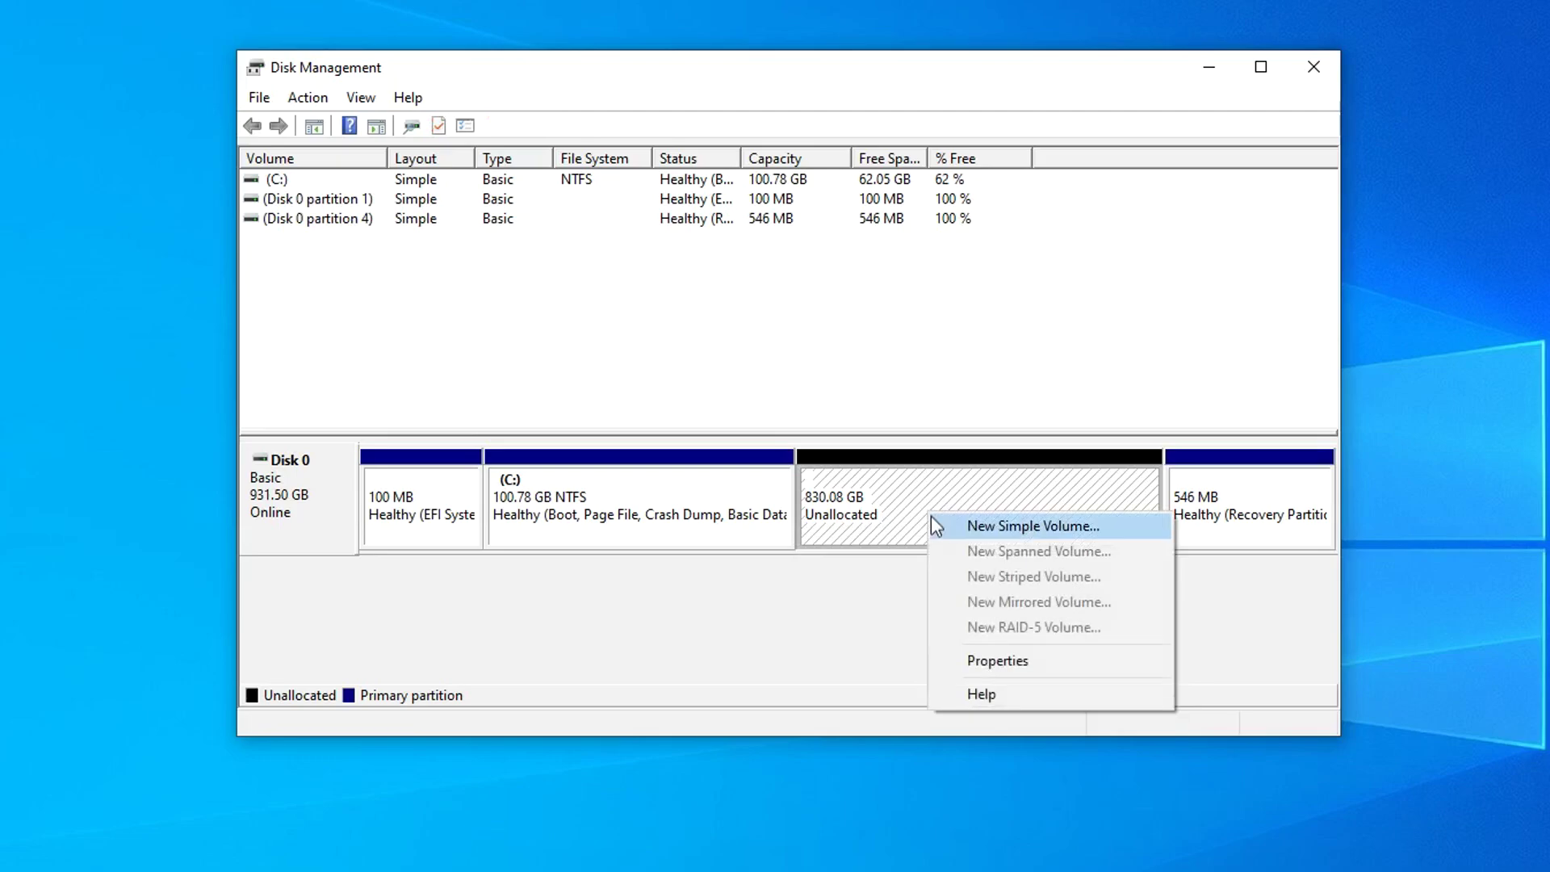
pyautogui.click(1126, 533)
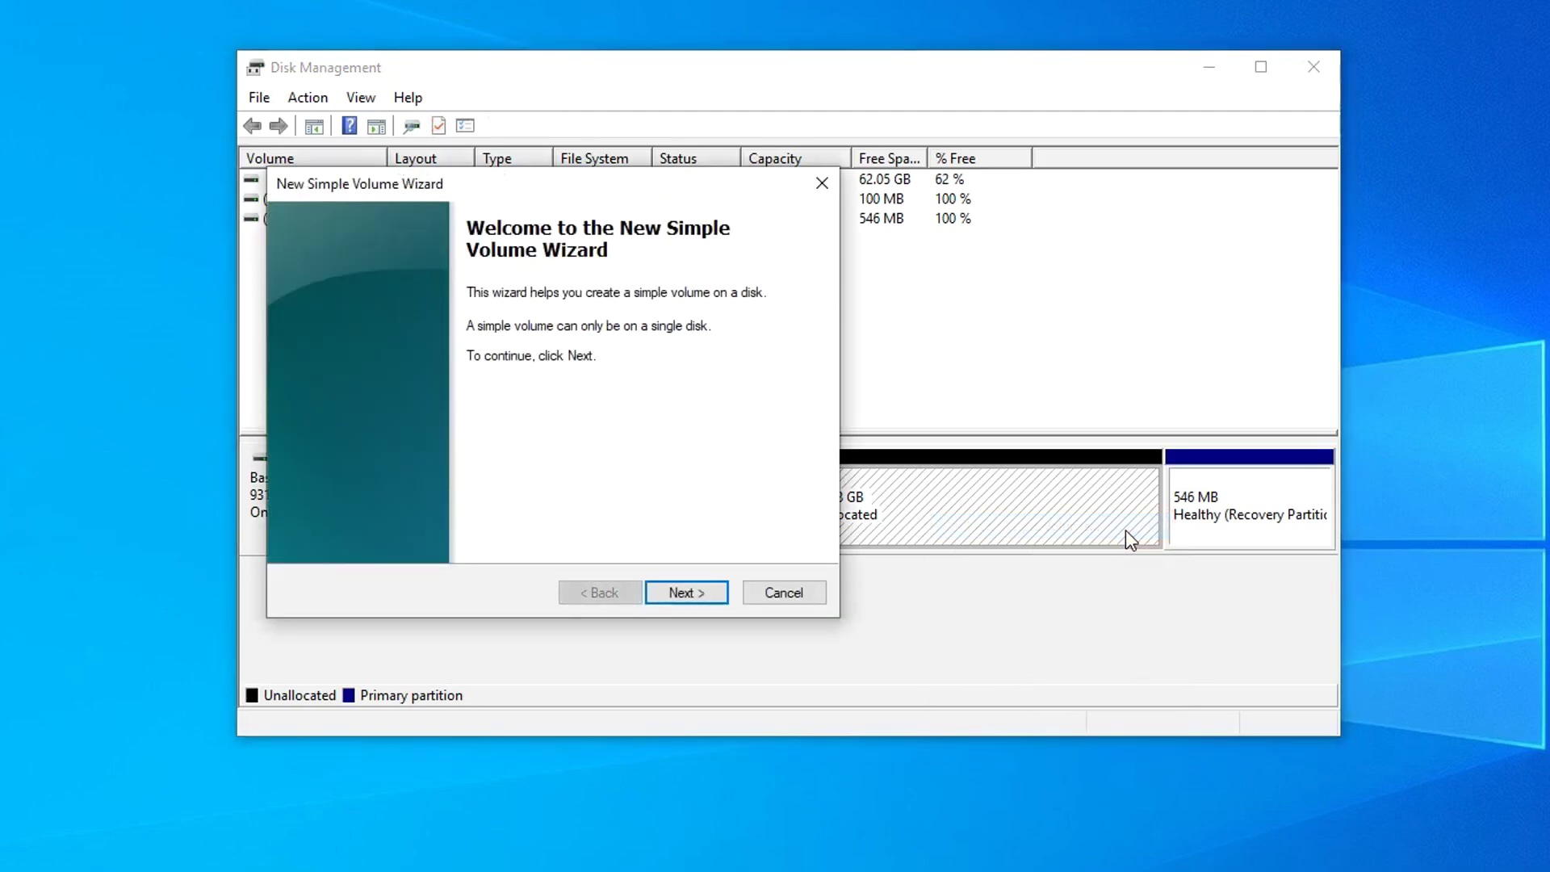
pyautogui.click(715, 595)
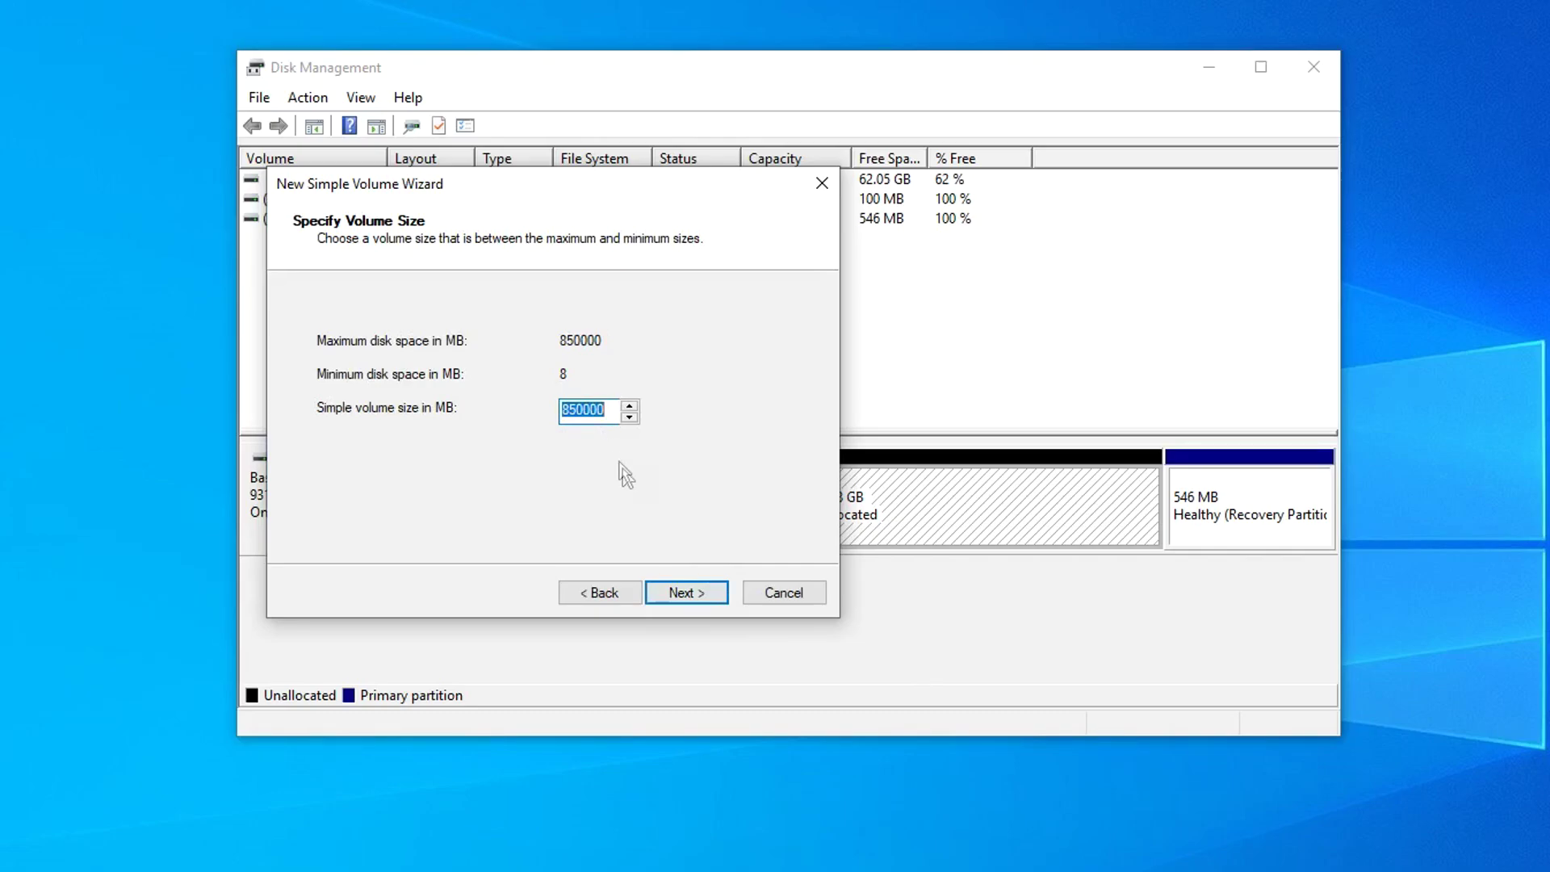
pyautogui.click(658, 594)
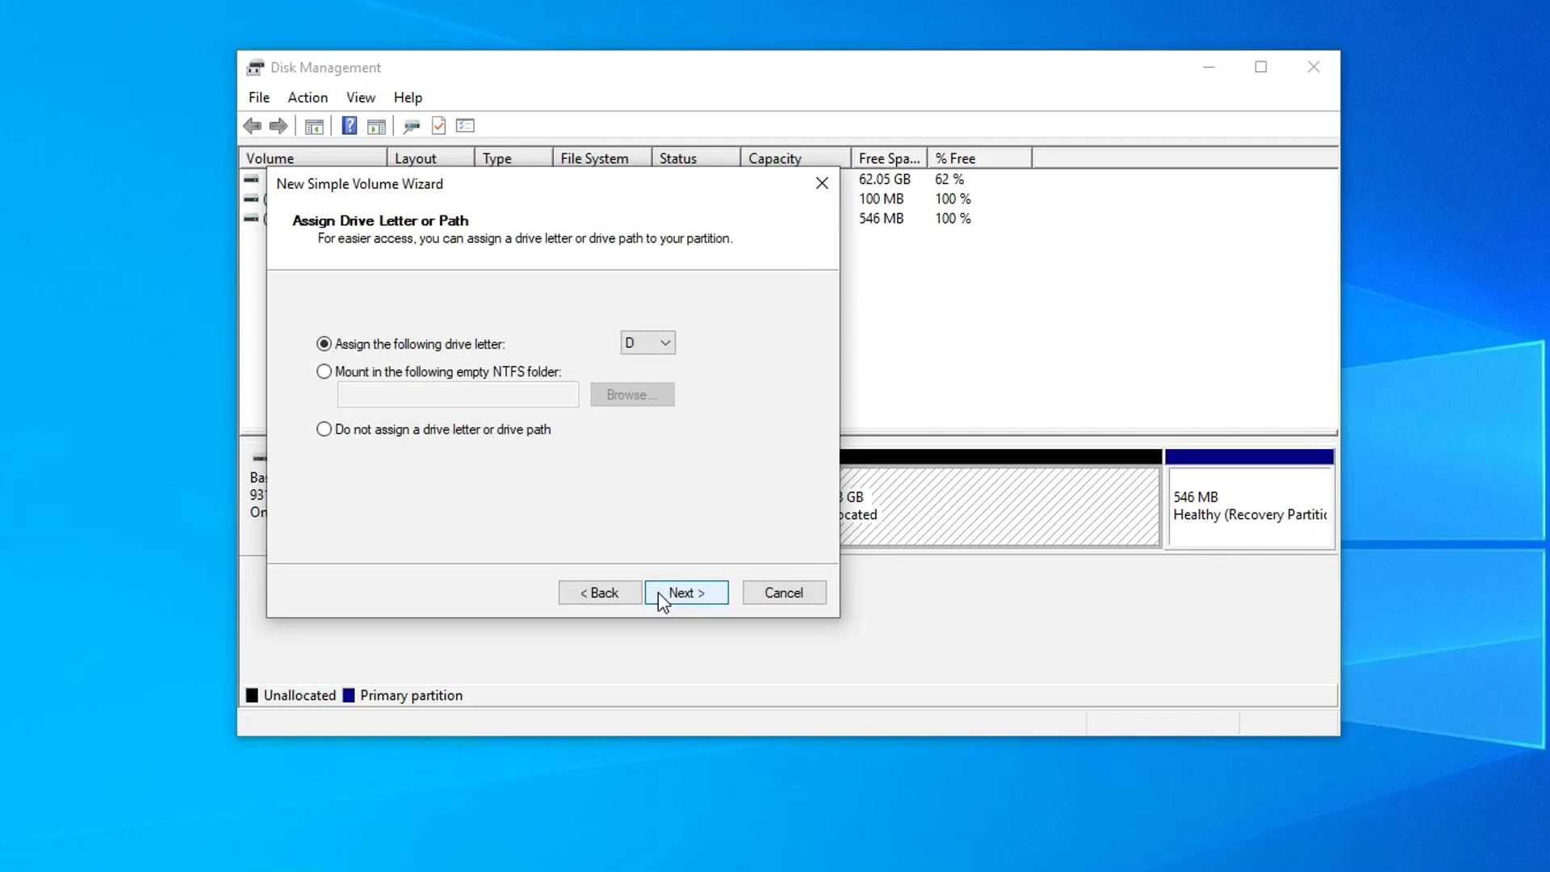
pyautogui.click(666, 345)
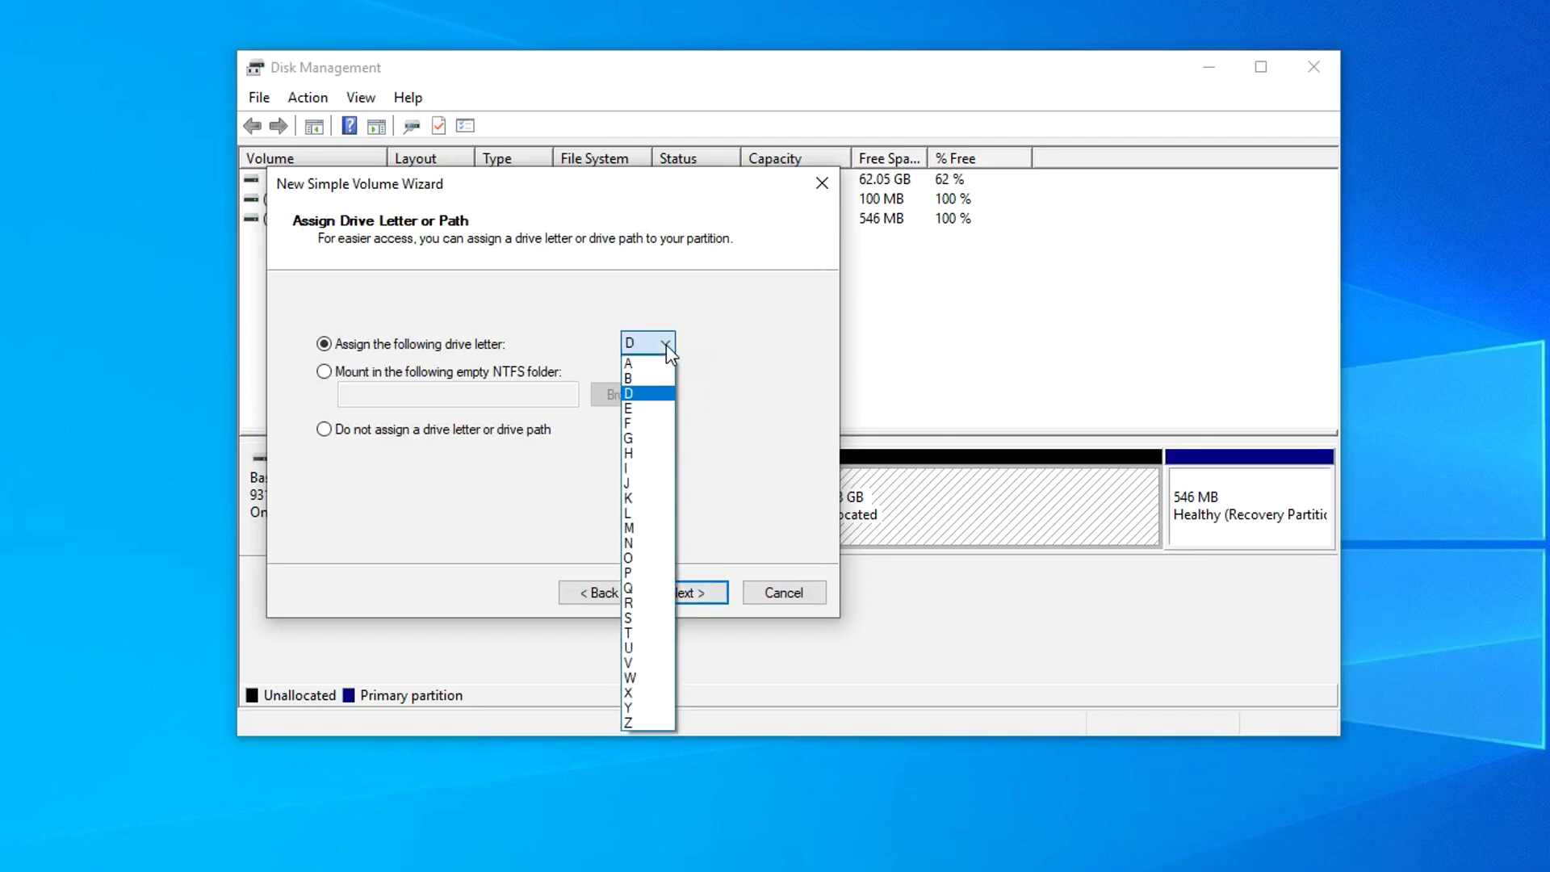
pyautogui.click(714, 408)
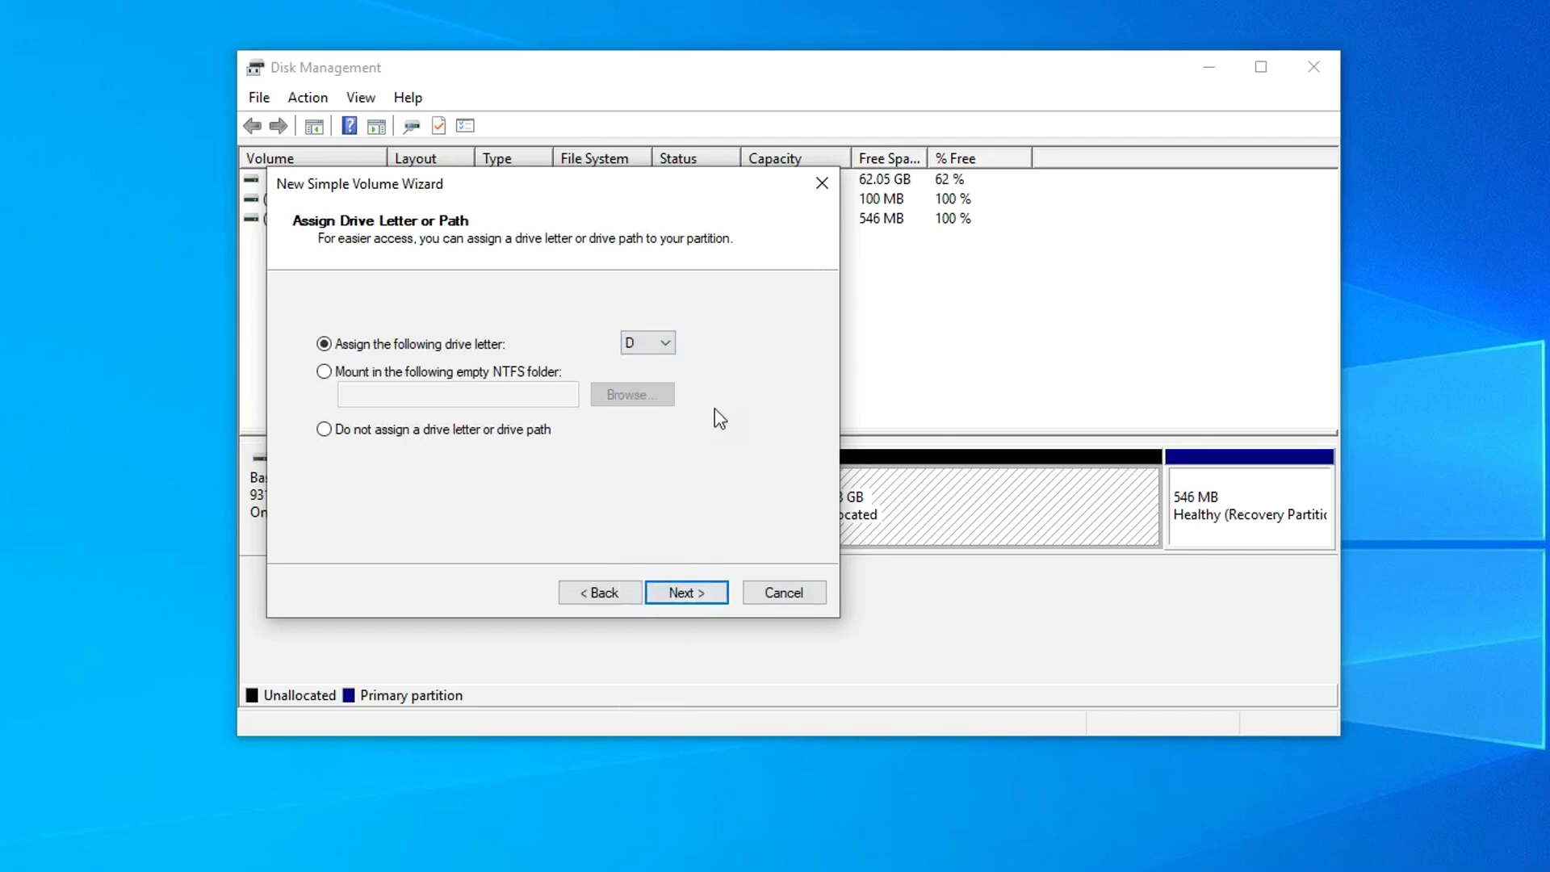
pyautogui.click(710, 597)
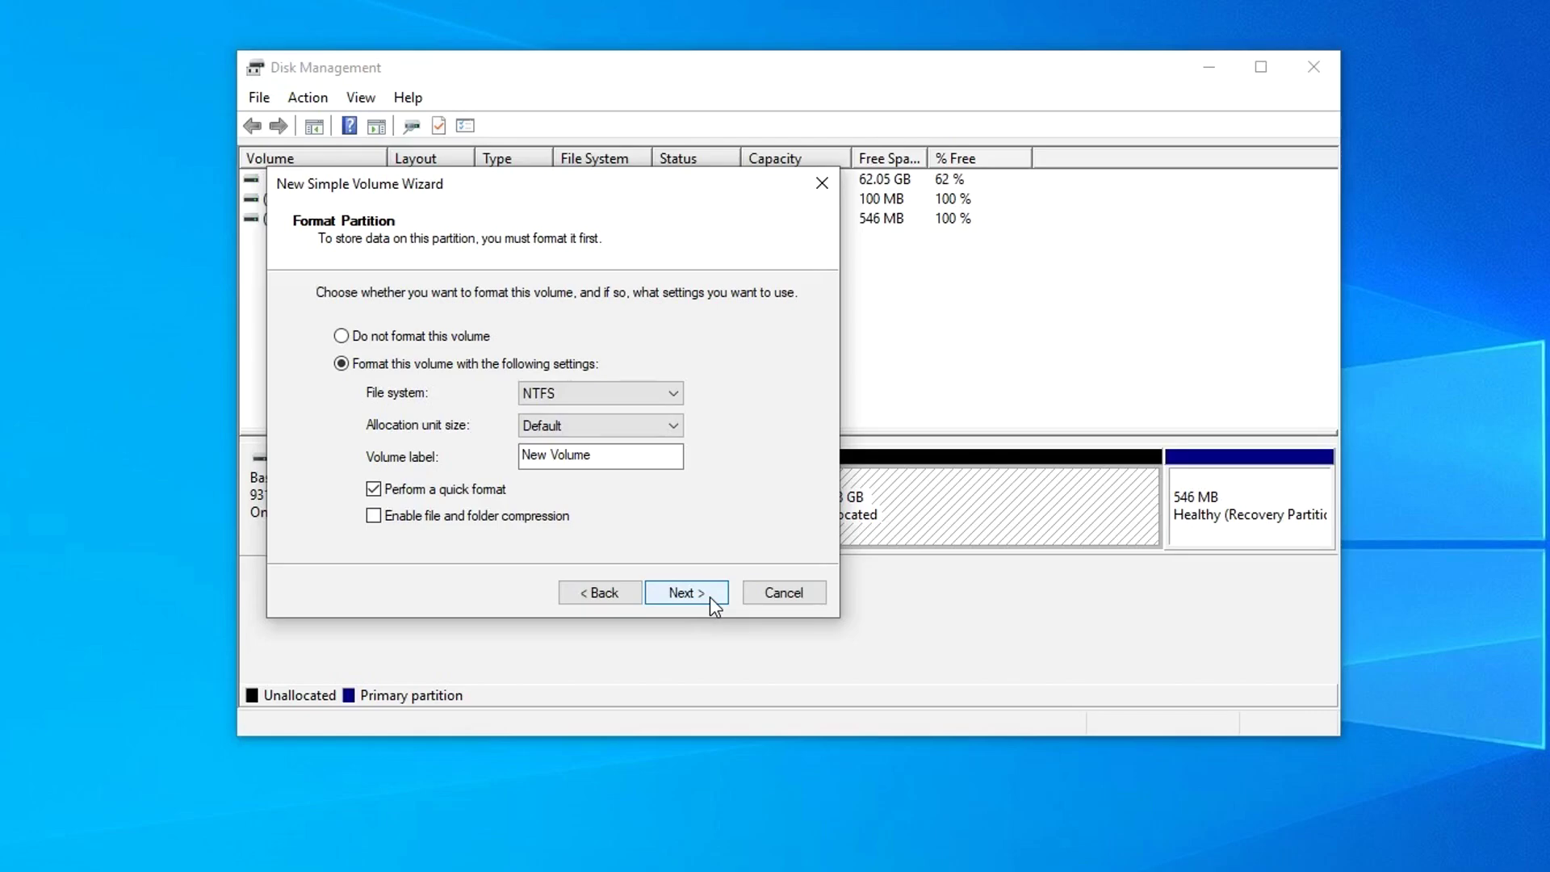
pyautogui.click(713, 601)
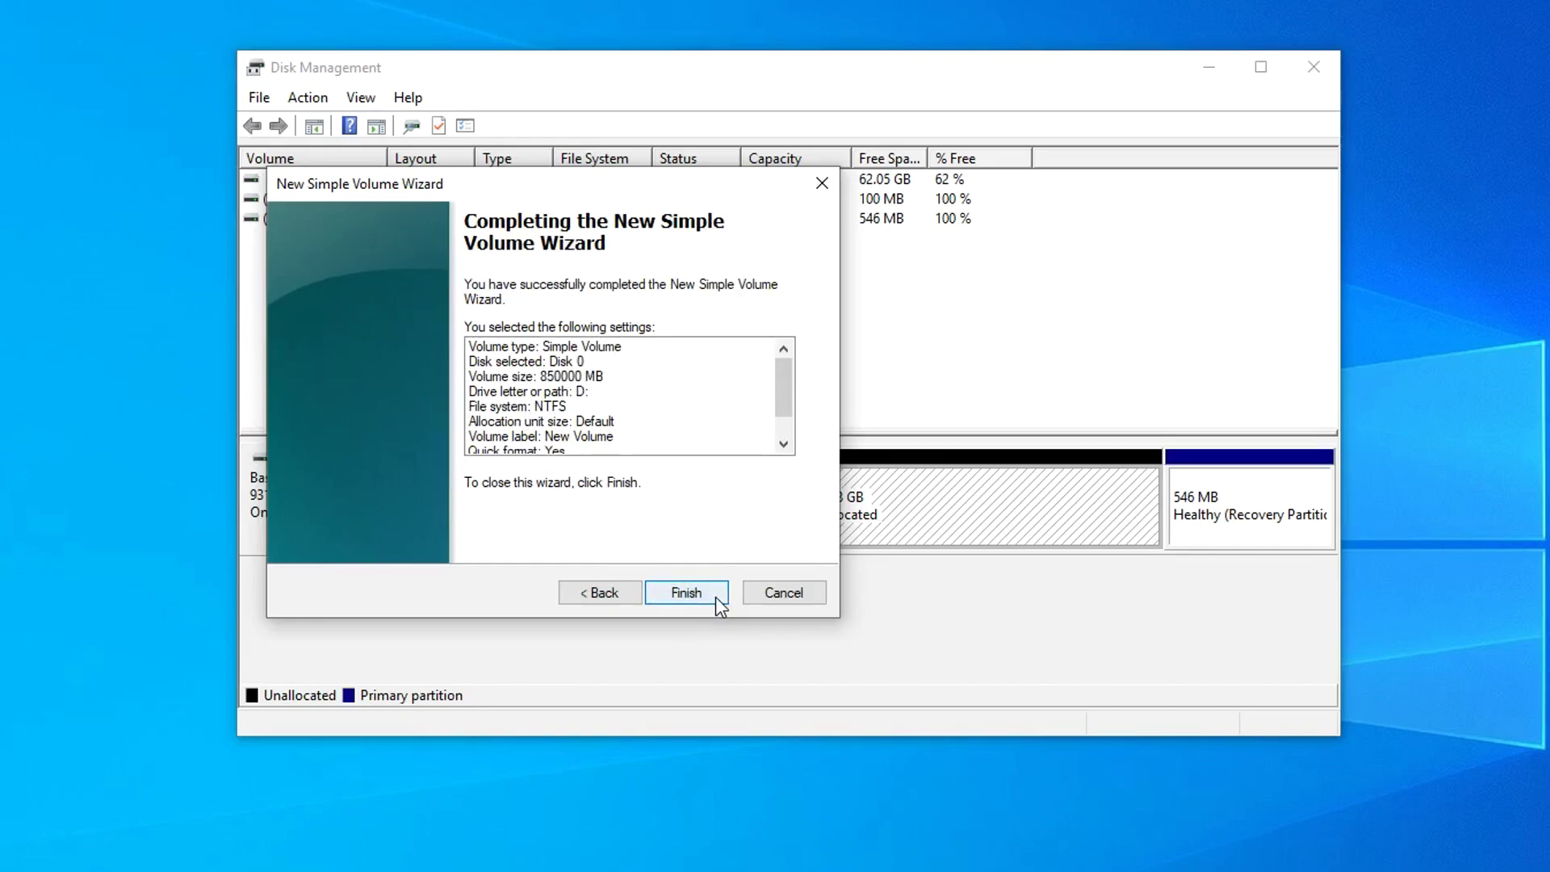
pyautogui.click(715, 597)
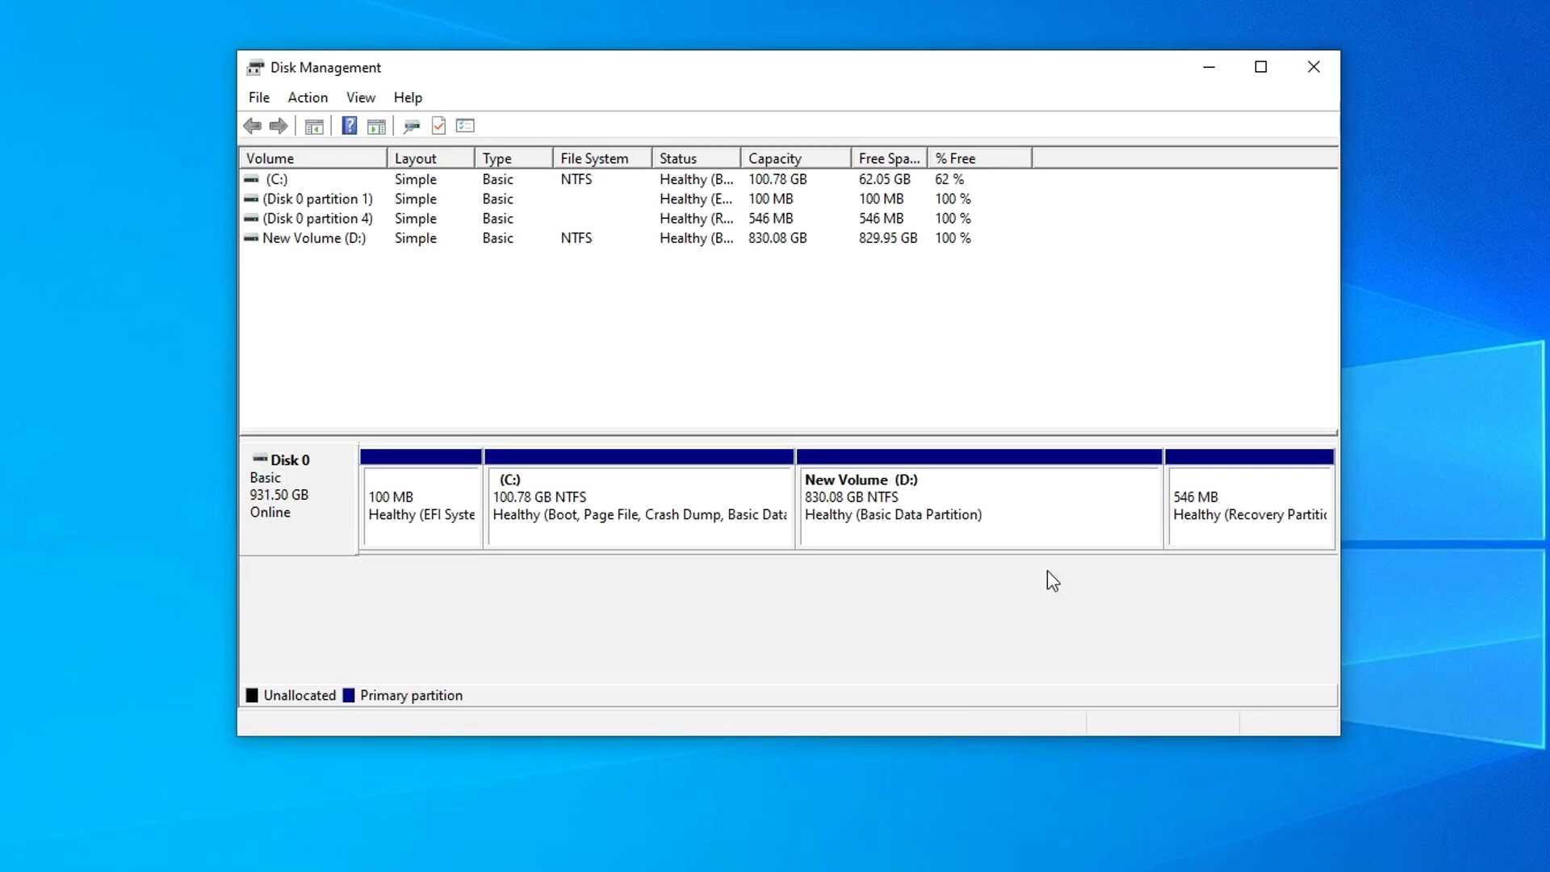
pyautogui.click(1314, 73)
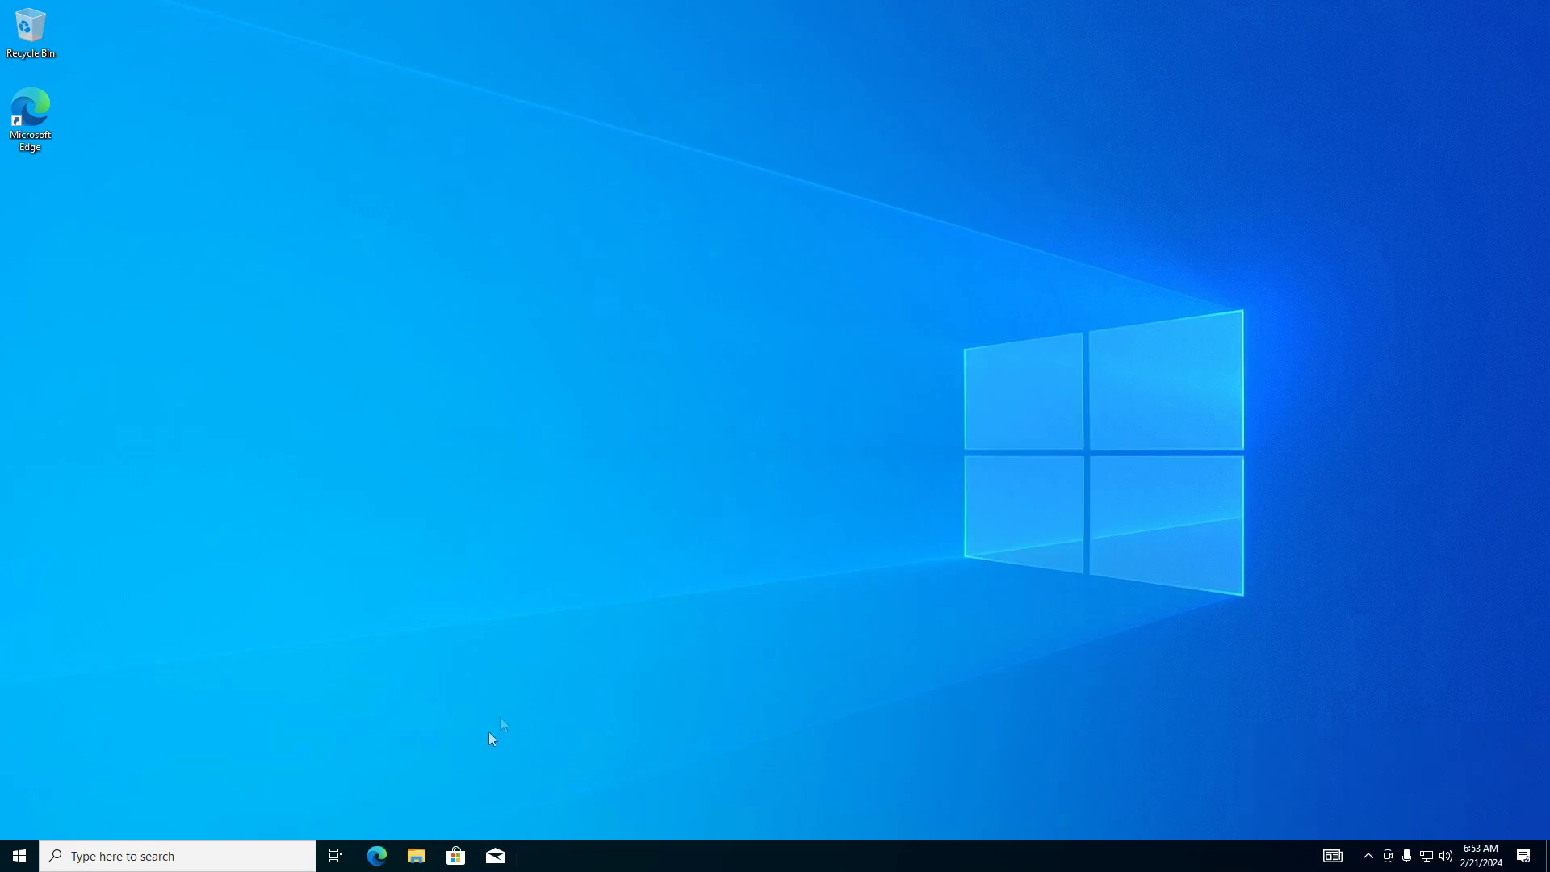
# Step: Confirm in File Explorer's This PC that C is 100 GB and New Volume D is 830 GB
pyautogui.click(416, 856)
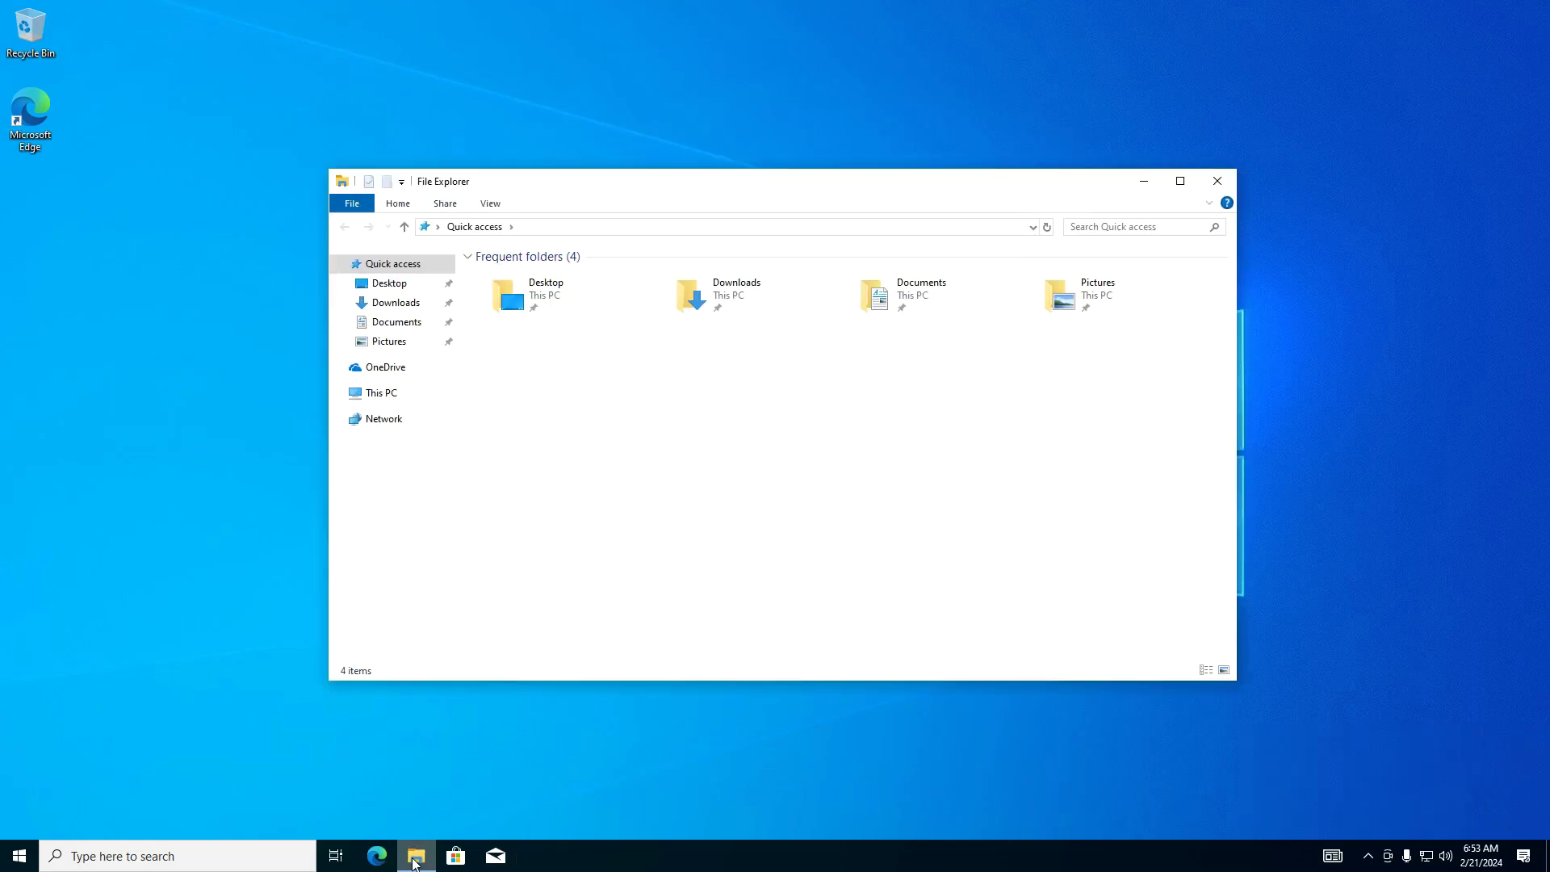
pyautogui.click(435, 403)
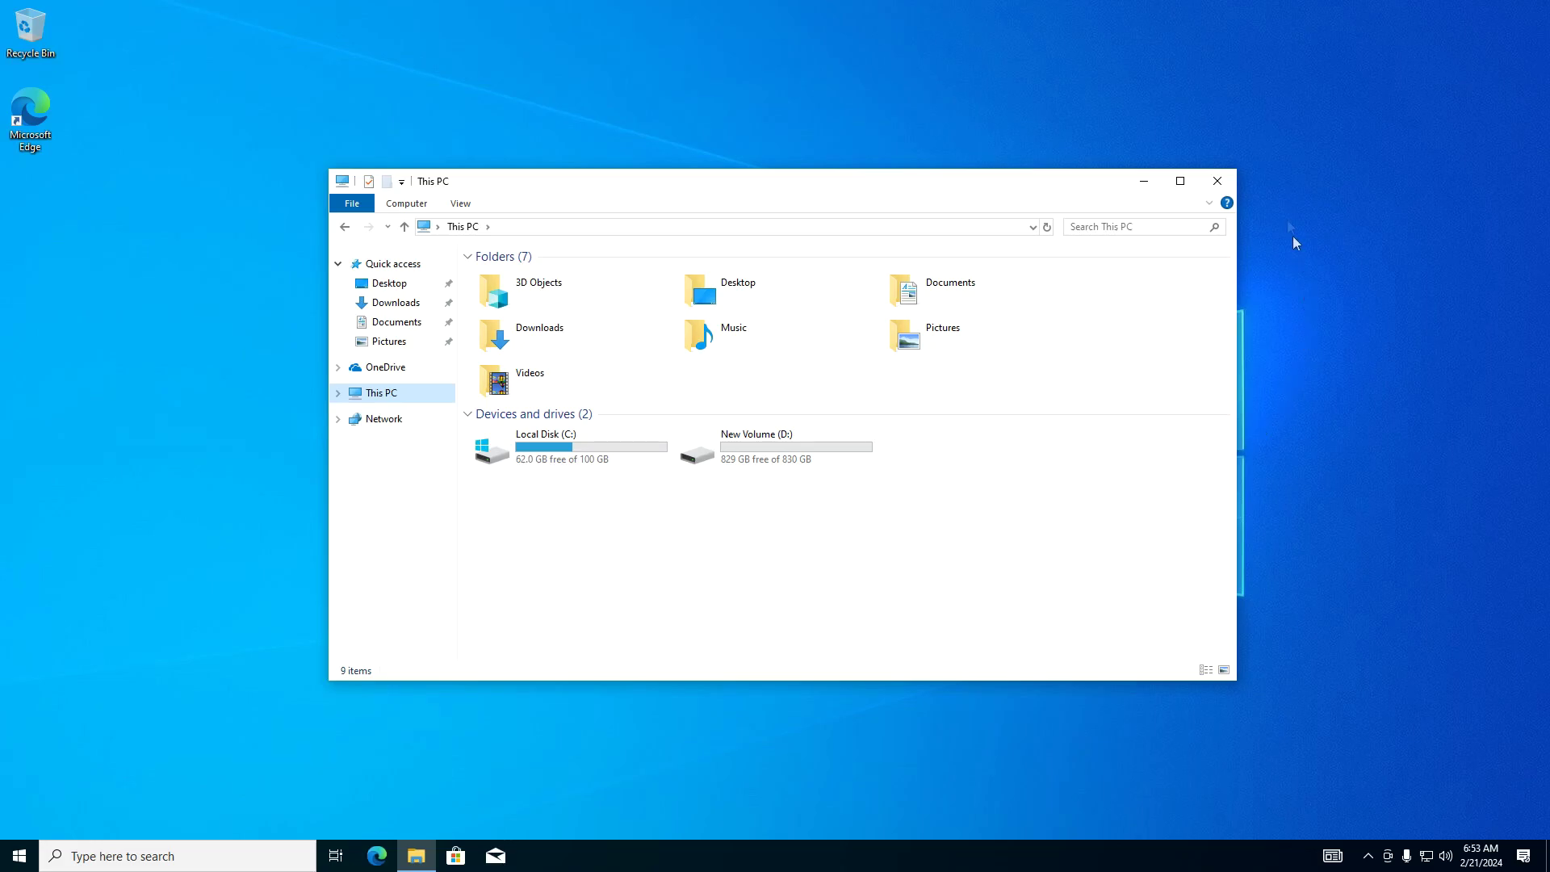
pyautogui.click(1232, 180)
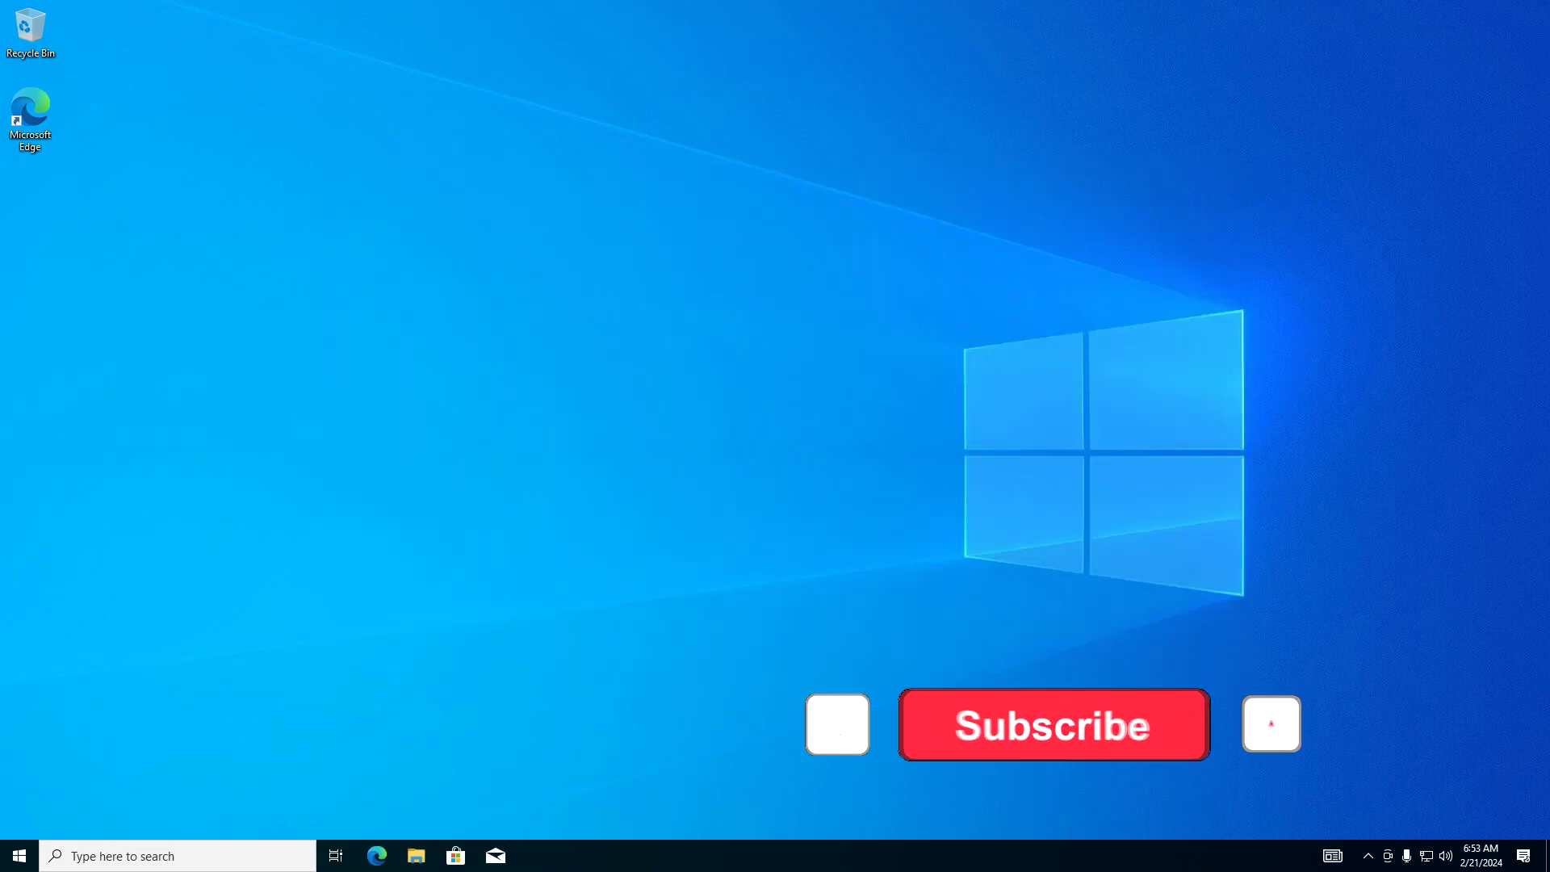